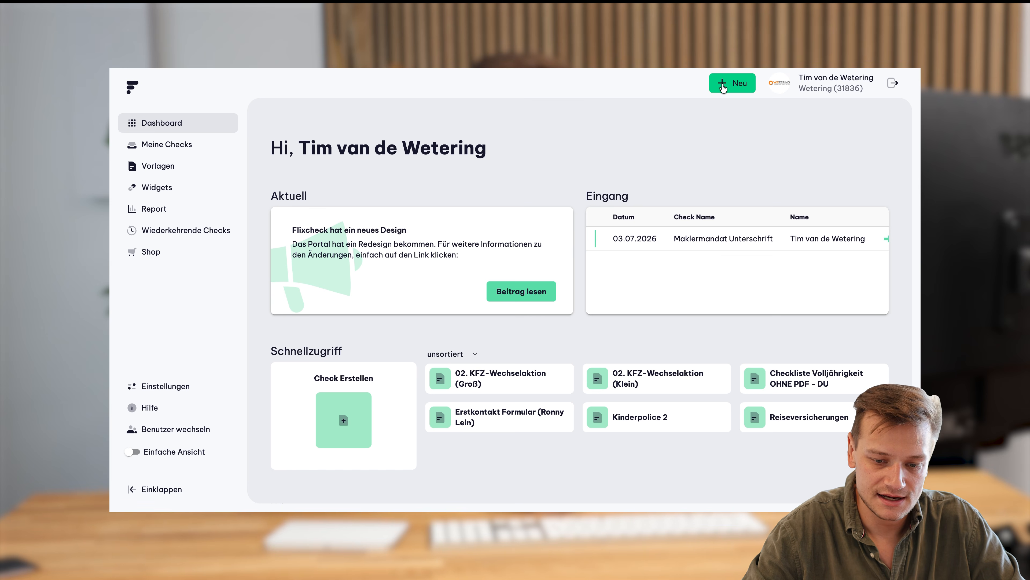
# Create a new check and add a PDF-Editor element from the request elements.
pyautogui.click(722, 86)
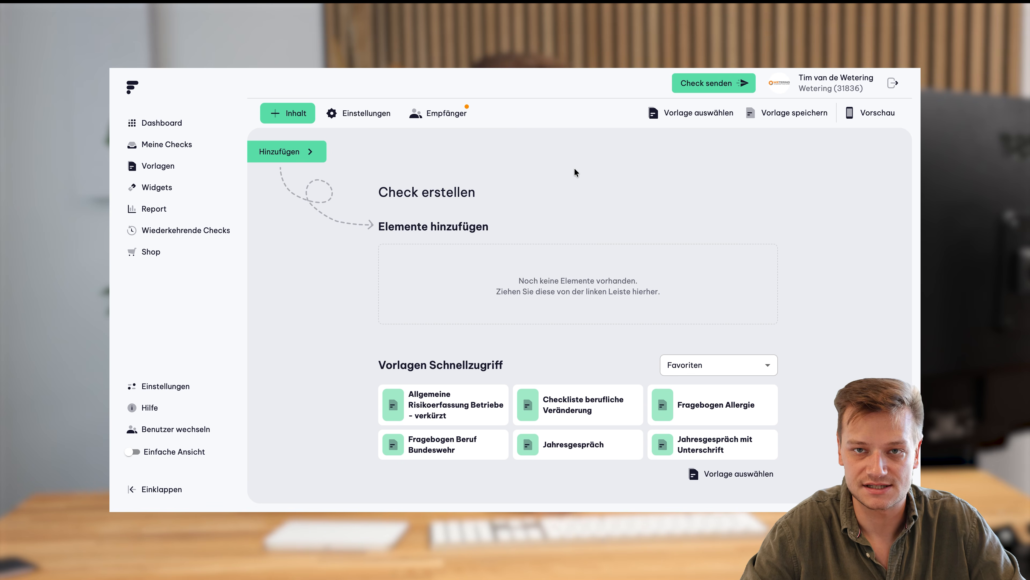
pyautogui.click(287, 151)
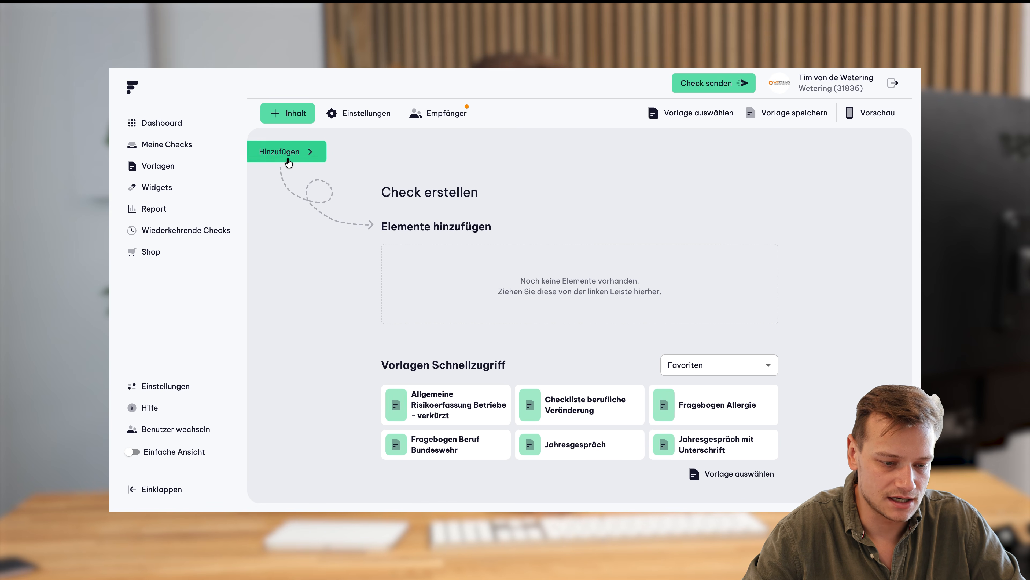
pyautogui.scroll(-7, 330, 303)
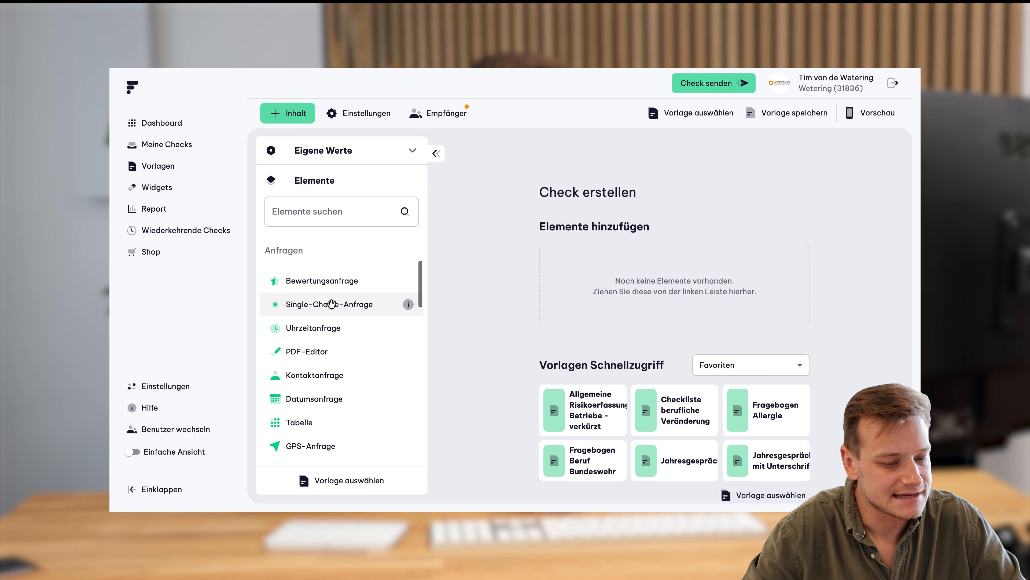
pyautogui.scroll(-5, 331, 303)
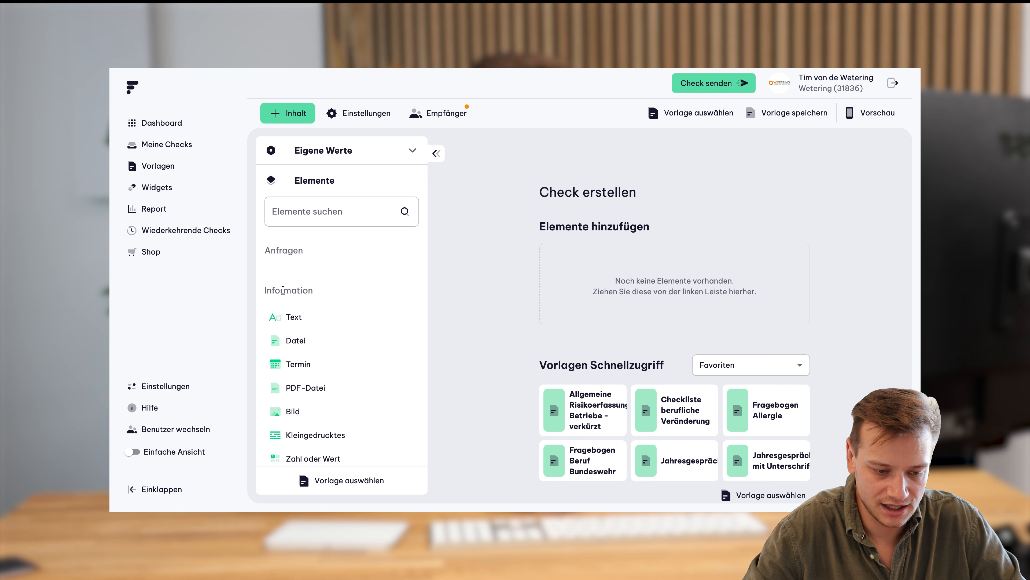
pyautogui.scroll(-4, 321, 295)
pyautogui.scroll(-5, 322, 291)
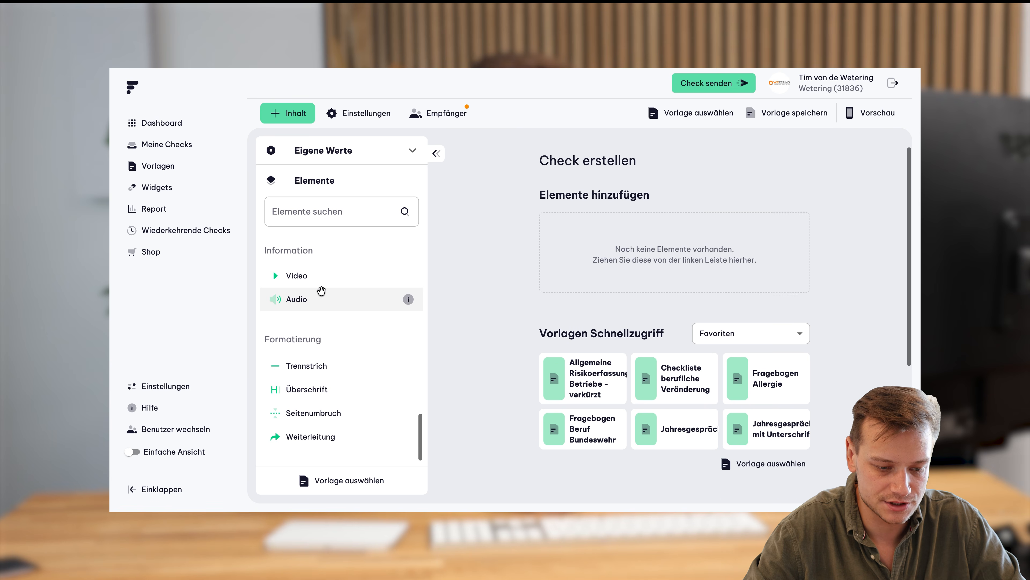
pyautogui.scroll(1, 325, 389)
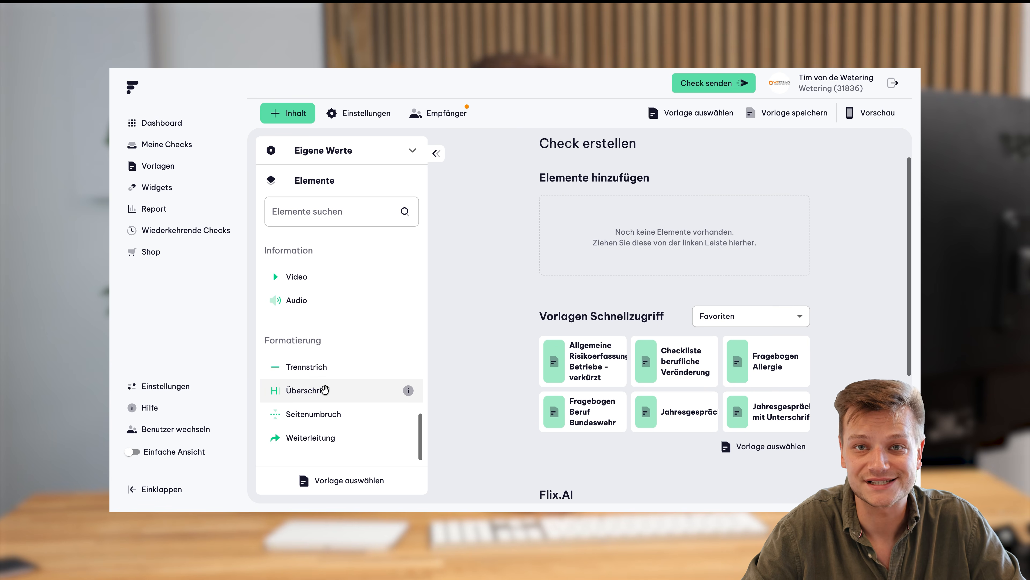
pyautogui.scroll(10, 326, 390)
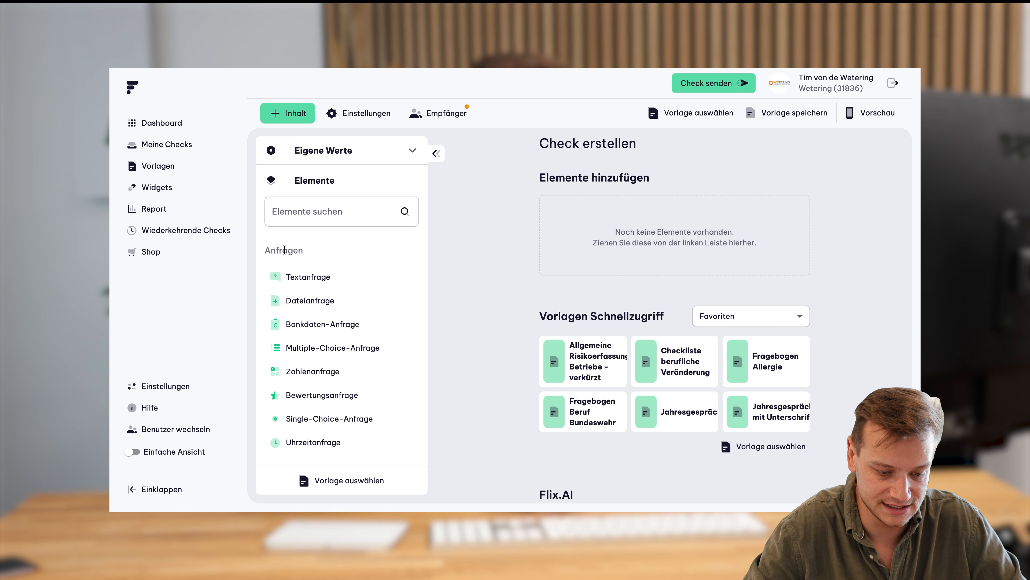
pyautogui.scroll(-4, 311, 281)
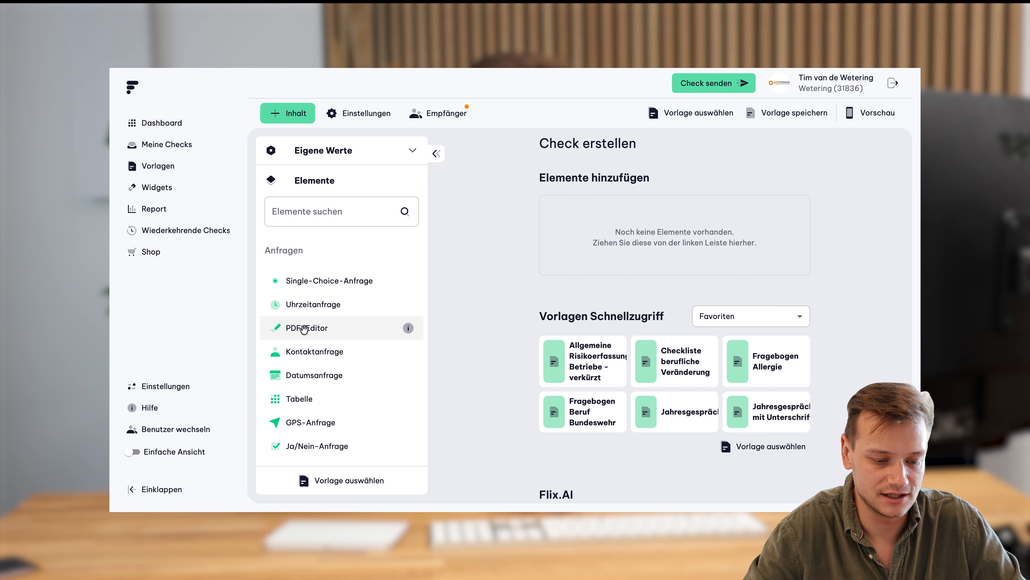
pyautogui.moveTo(303, 330); pyautogui.dragTo(330, 330)
pyautogui.click(330, 331)
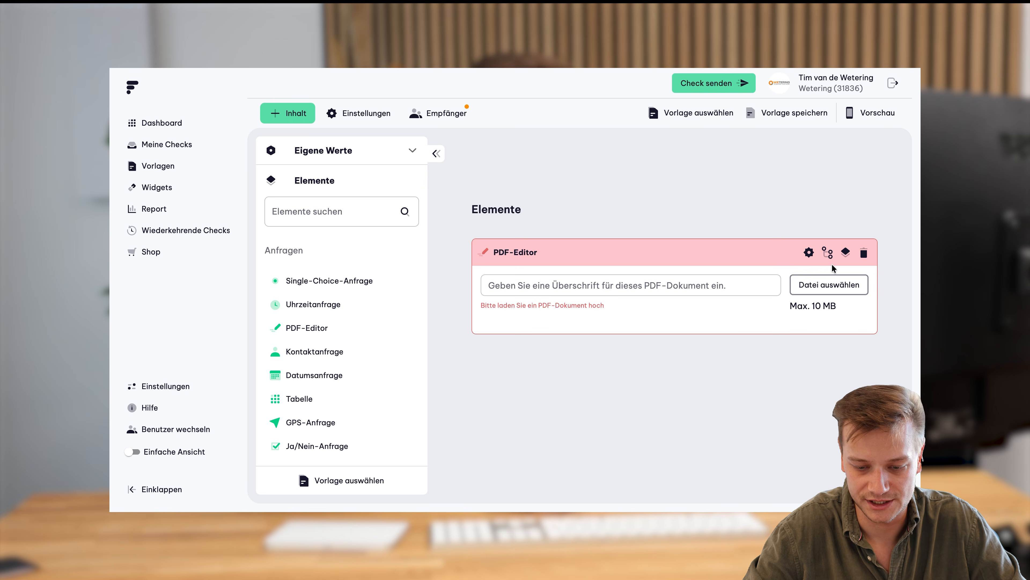
# Upload the desktop file Maklervertrag_Muster into the PDF-Editor element.
pyautogui.click(831, 289)
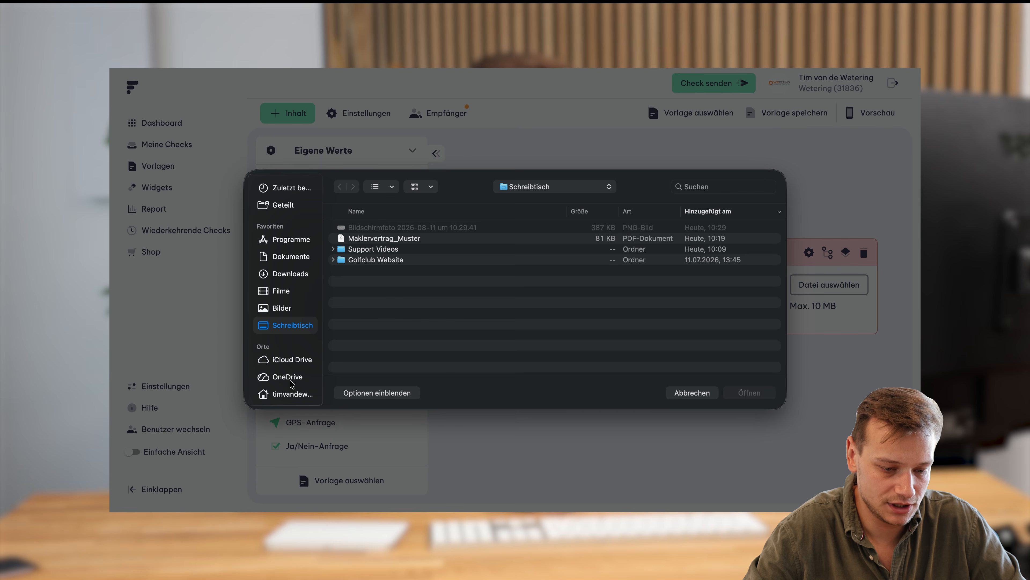
pyautogui.click(419, 239)
pyautogui.doubleClick(419, 239)
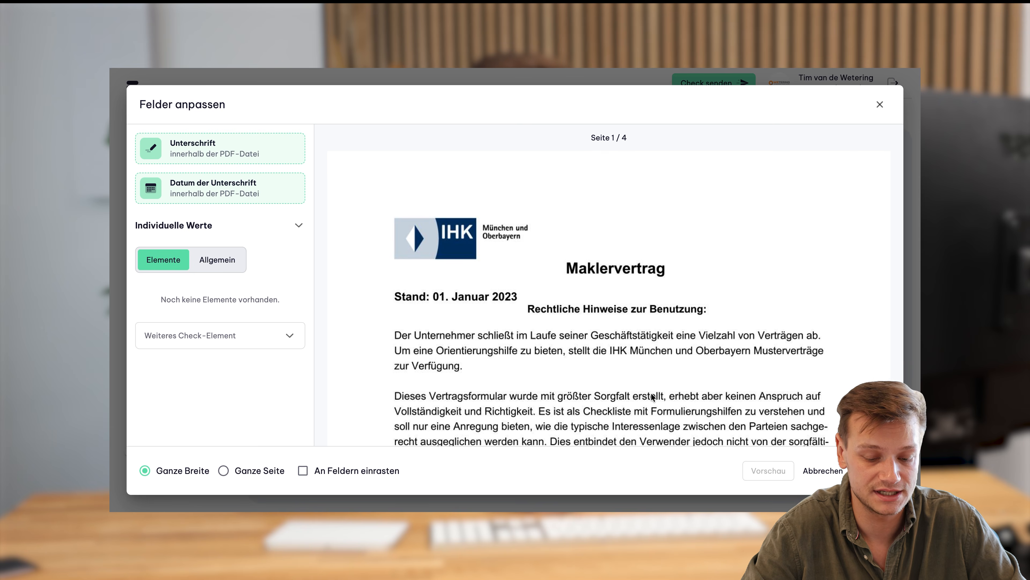
# Place a signature field above the Makler line at the end of the contract and shrink it to fit the line.
pyautogui.scroll(-1, 703, 314)
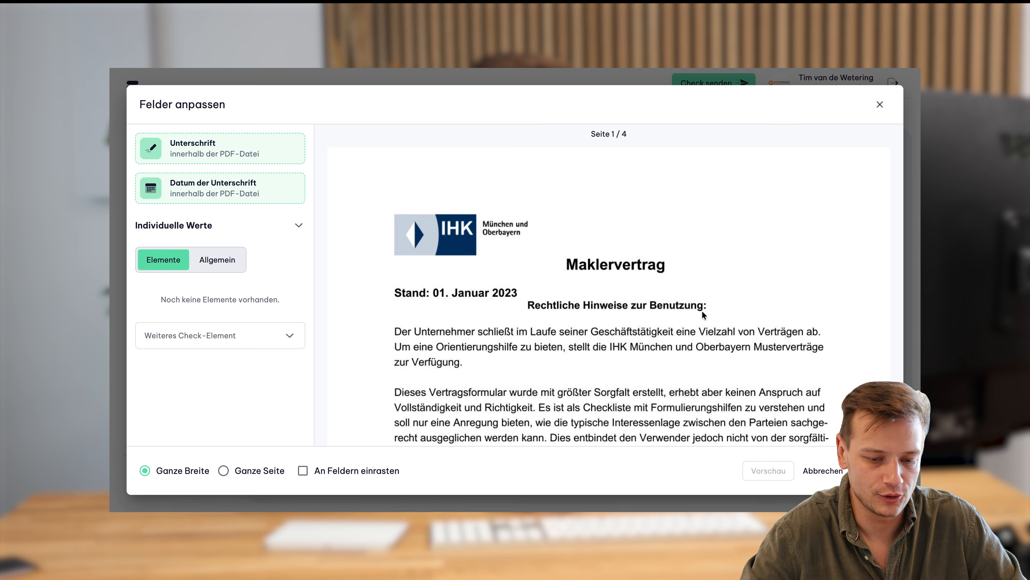
pyautogui.scroll(-20, 703, 312)
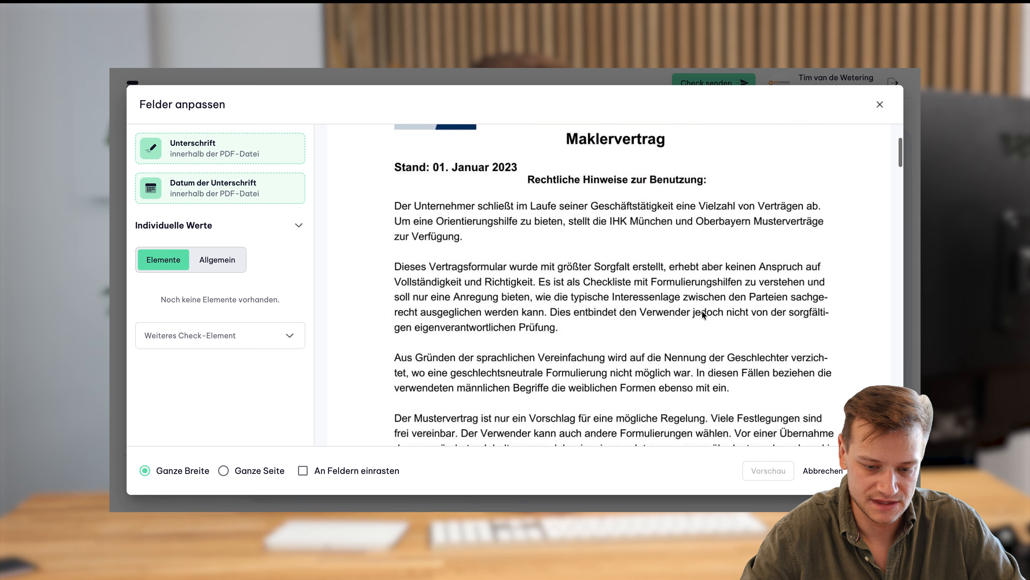
pyautogui.scroll(-20, 703, 314)
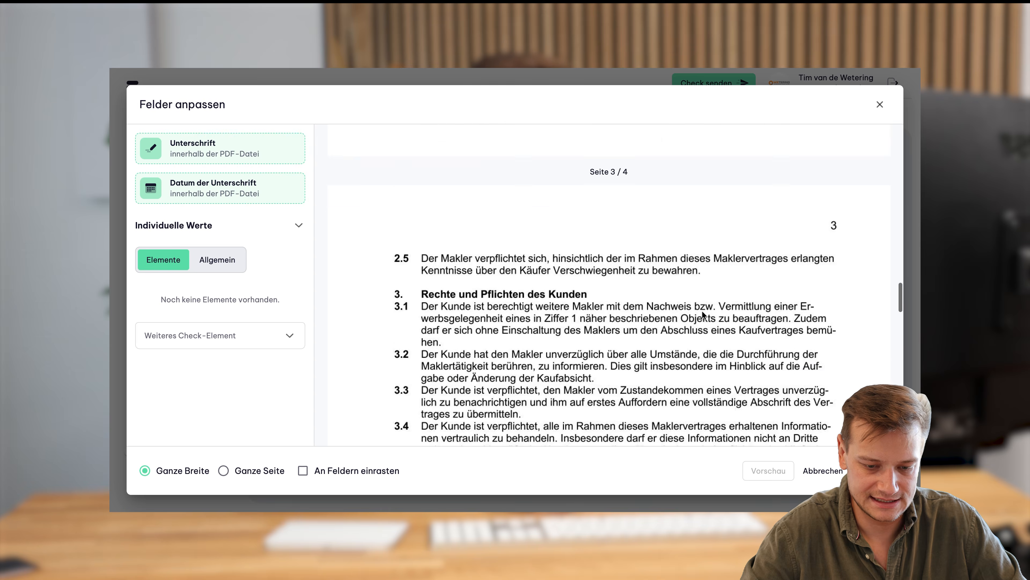
pyautogui.scroll(-10, 703, 313)
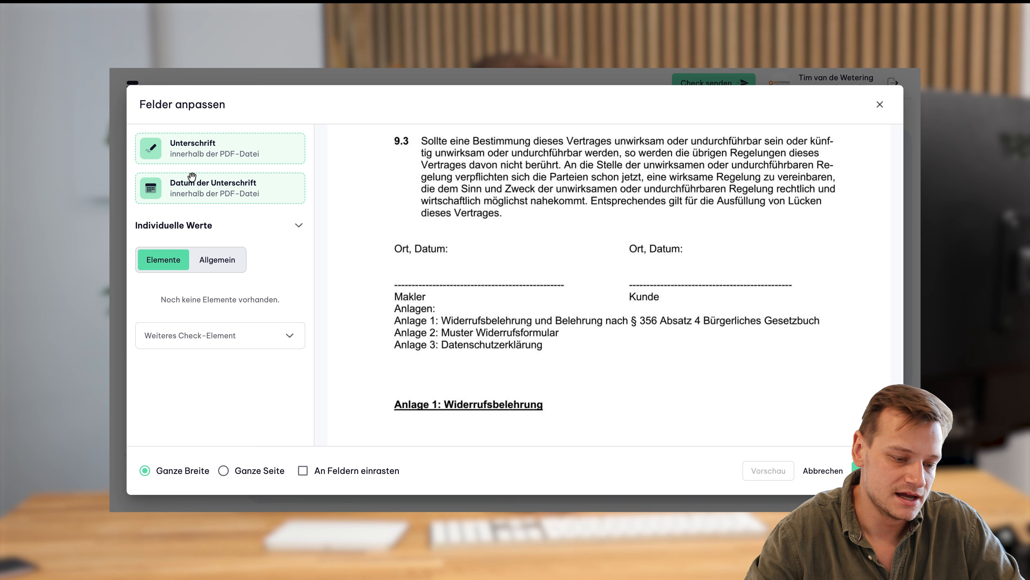
pyautogui.moveTo(180, 189); pyautogui.dragTo(483, 224)
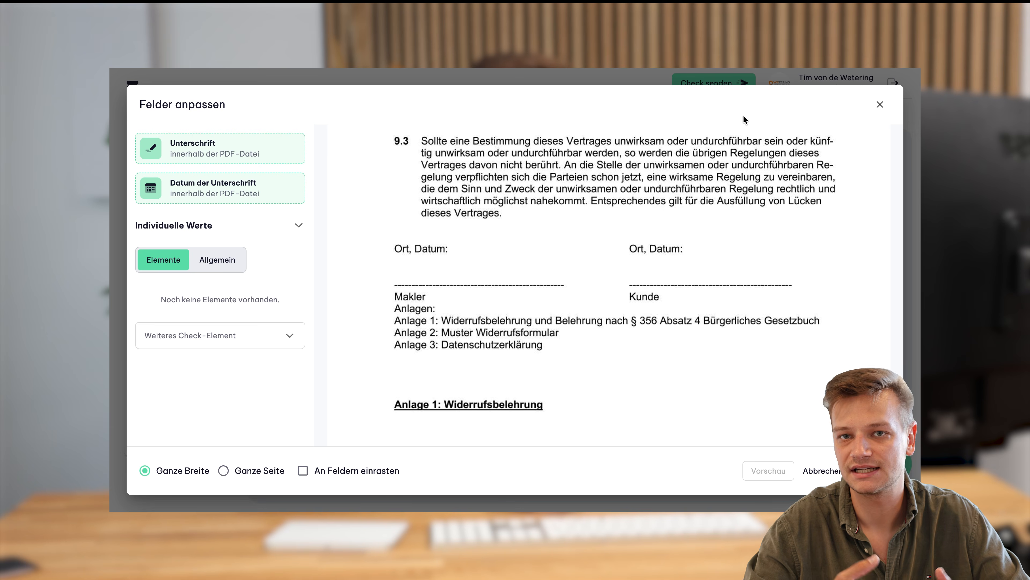
pyautogui.moveTo(193, 143)
pyautogui.mouseDown()
pyautogui.moveTo(308, 177)
pyautogui.moveTo(471, 253)
pyautogui.moveTo(467, 277)
pyautogui.mouseUp()
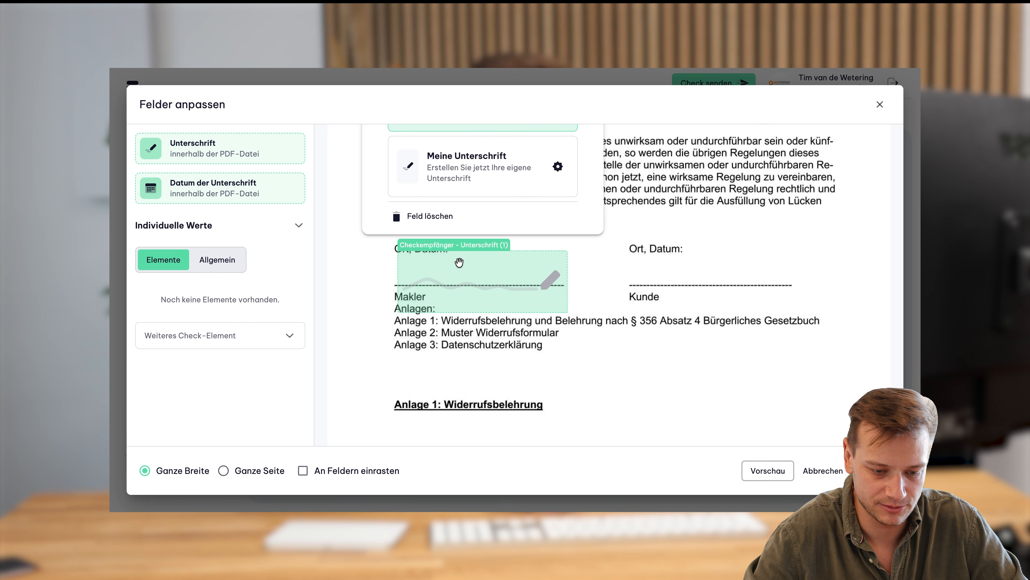
pyautogui.moveTo(575, 305); pyautogui.dragTo(564, 276)
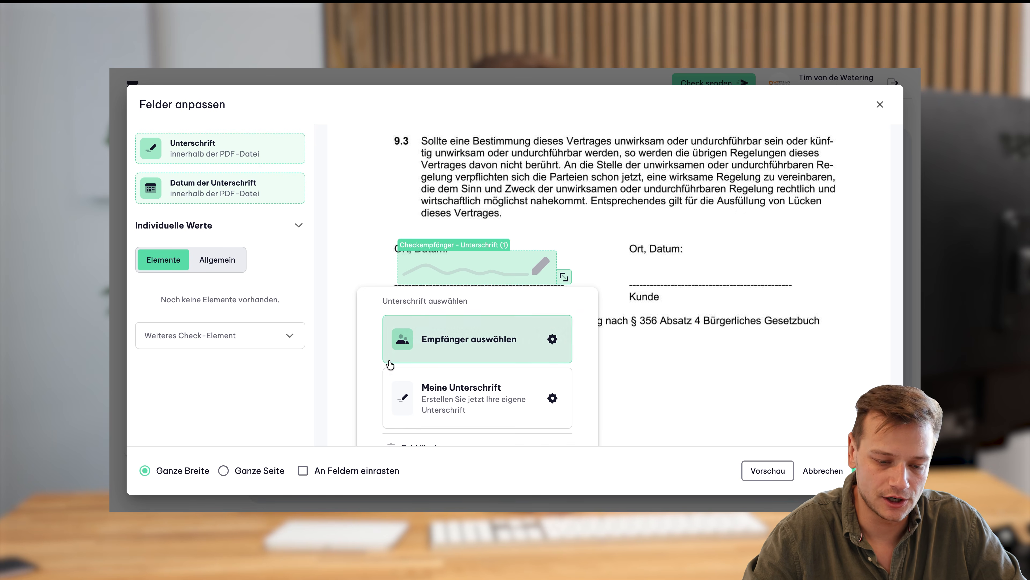
# Assign the Makler signature field to the own signature, set manually after the check is answered (Unterschrift nach Beantwortung manuell setzen).
pyautogui.click(439, 397)
pyautogui.click(494, 354)
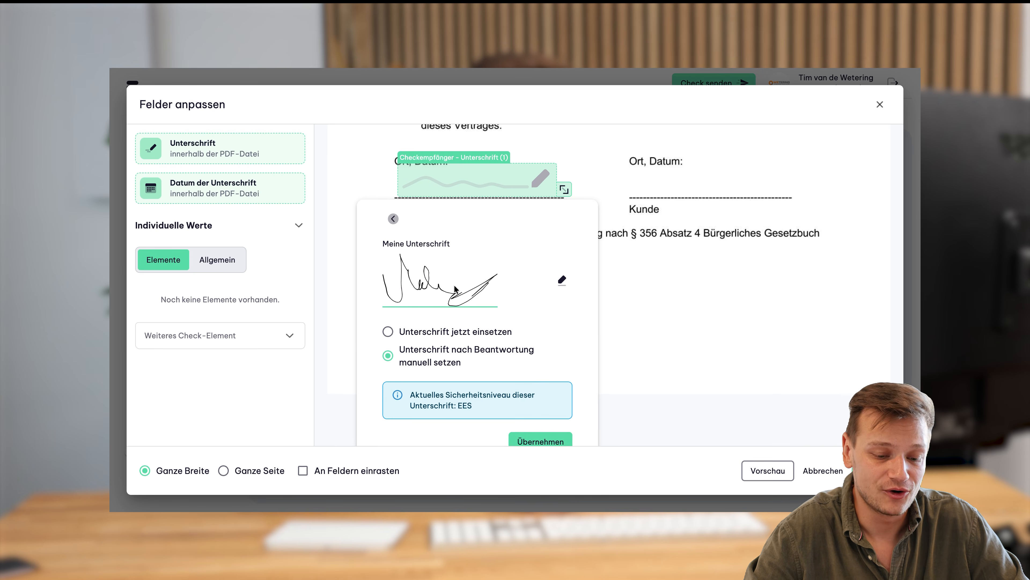
pyautogui.scroll(-2, 450, 290)
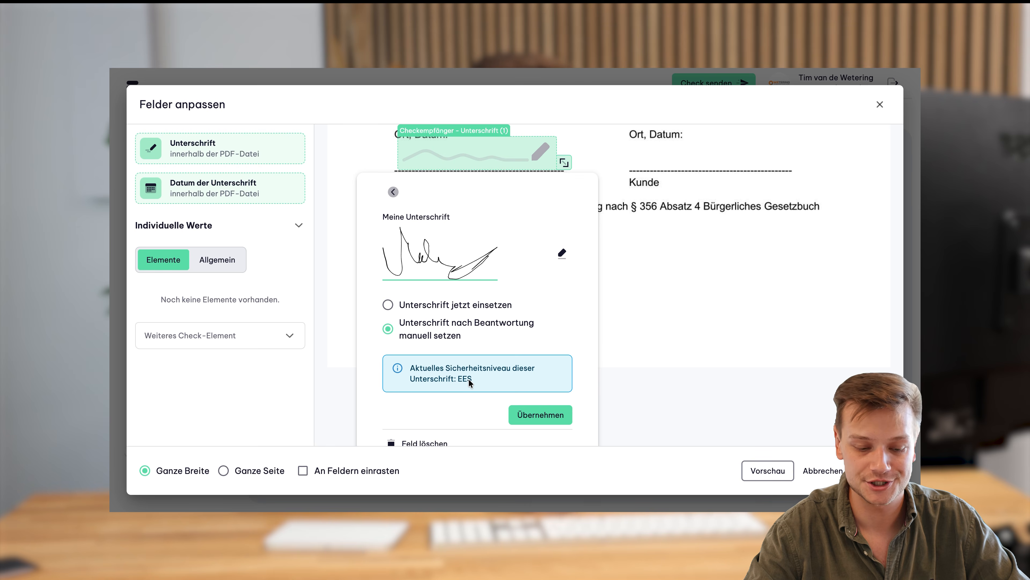
pyautogui.scroll(-1, 477, 379)
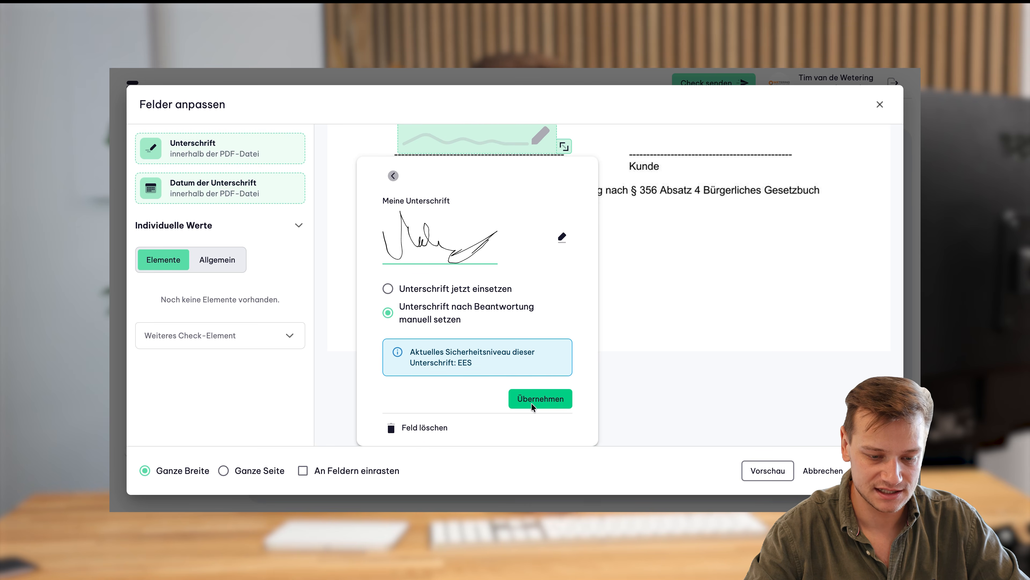
pyautogui.click(532, 410)
pyautogui.scroll(1, 597, 279)
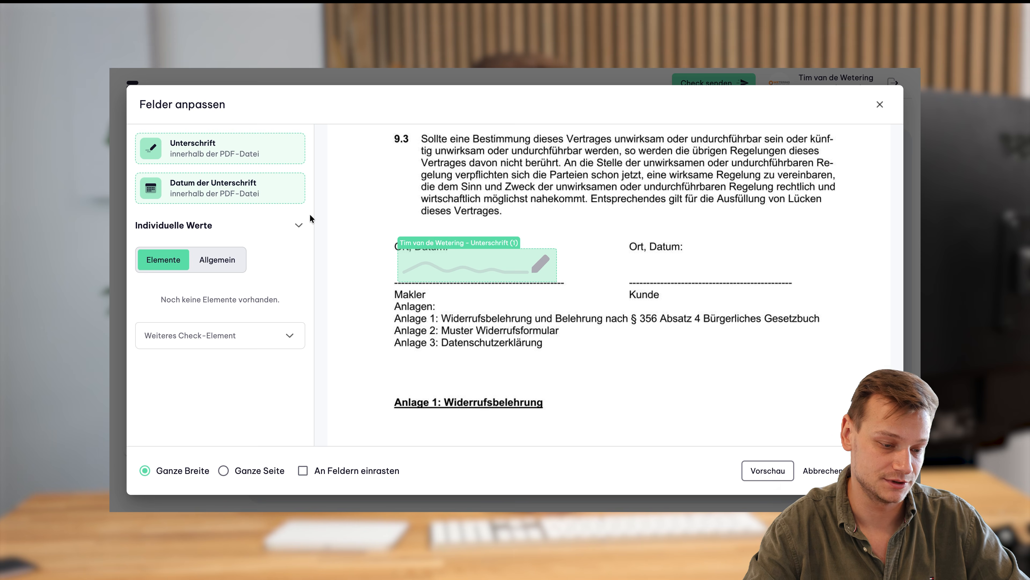
# Add a signature date field, shrink it and place it beside the Makler label below the signature line.
pyautogui.moveTo(193, 184); pyautogui.dragTo(471, 205)
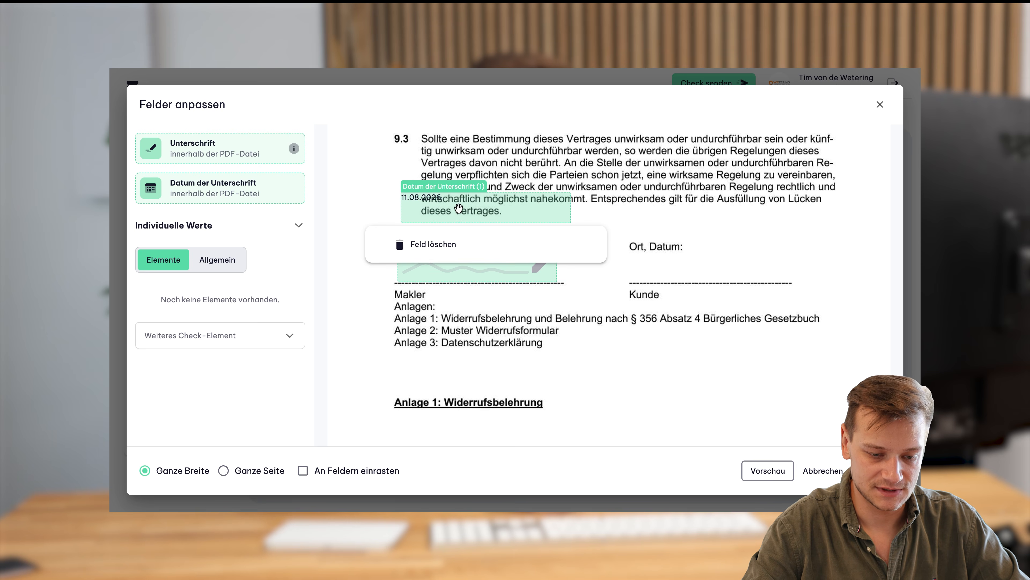
pyautogui.moveTo(568, 209); pyautogui.dragTo(522, 294)
pyautogui.click(657, 401)
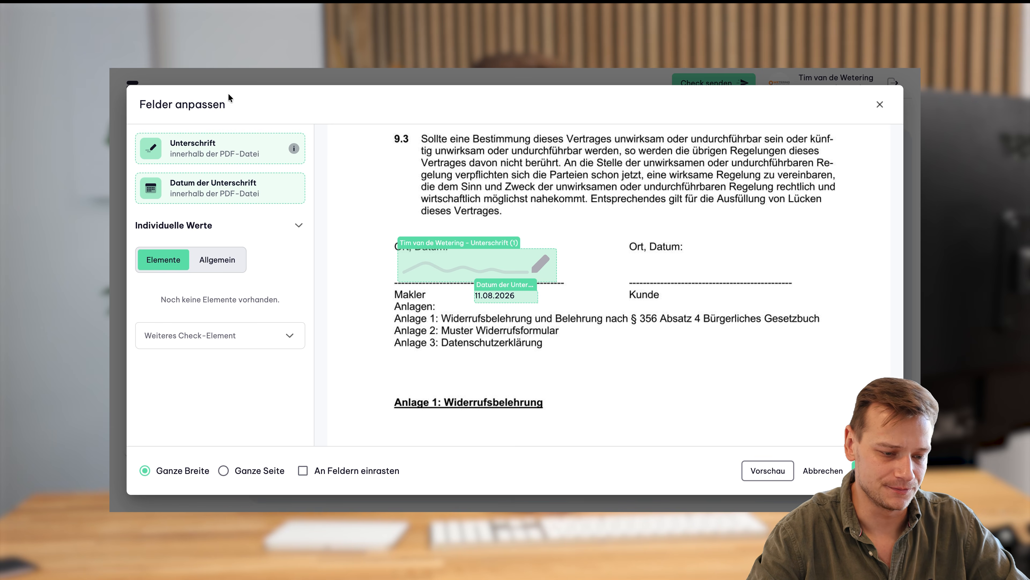
# Place a second signature field above the Kunde line, fit it to the line and assign it to the Check Empfänger.
pyautogui.moveTo(732, 297); pyautogui.dragTo(649, 267)
pyautogui.moveTo(789, 285); pyautogui.dragTo(792, 274)
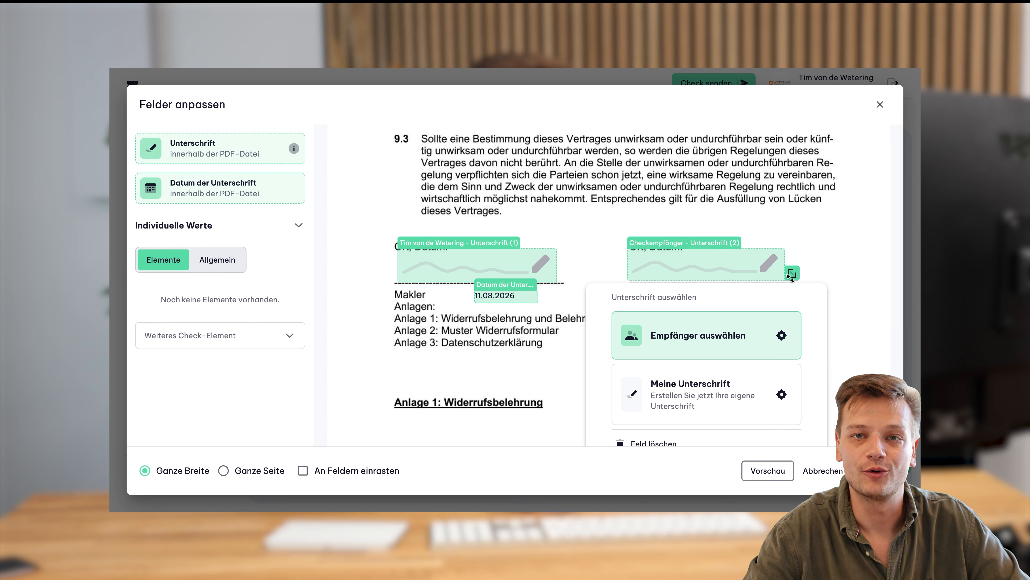
pyautogui.click(683, 338)
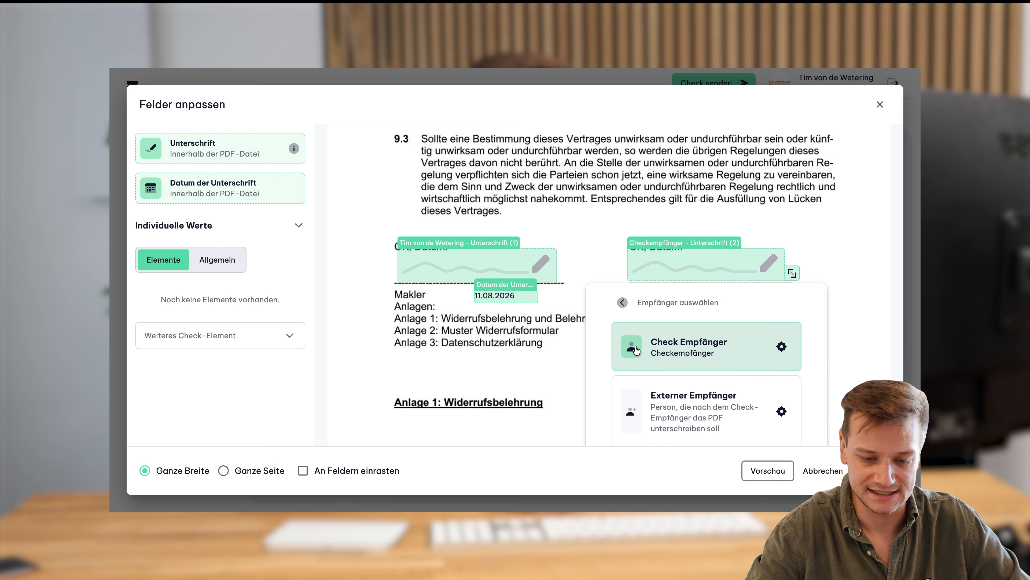
pyautogui.click(704, 351)
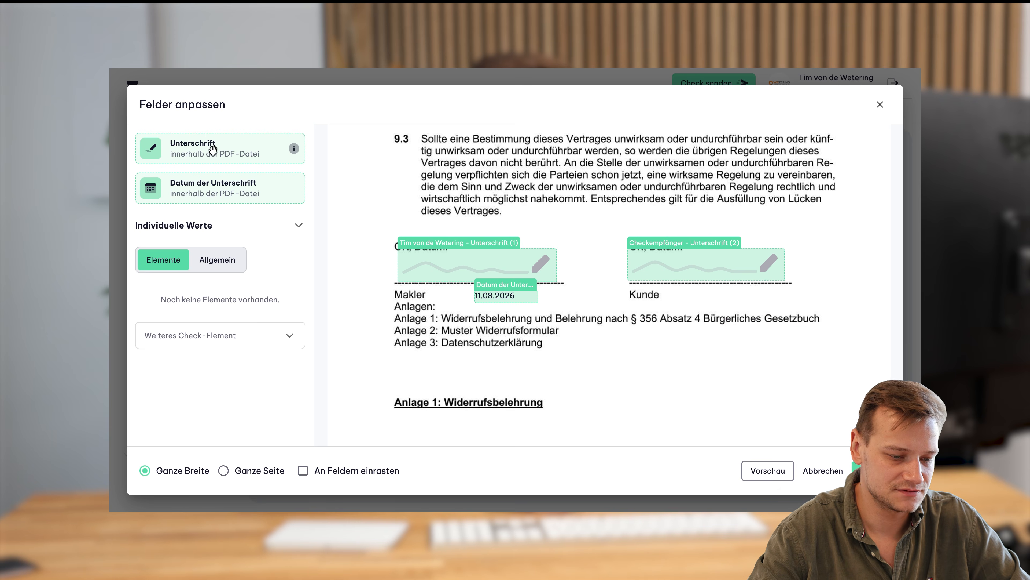
# Add a signature date field beside the Kunde label, link it to Unterschrift (2) and shrink it.
pyautogui.moveTo(203, 184)
pyautogui.mouseDown()
pyautogui.moveTo(584, 232)
pyautogui.moveTo(764, 290)
pyautogui.moveTo(738, 297)
pyautogui.mouseUp()
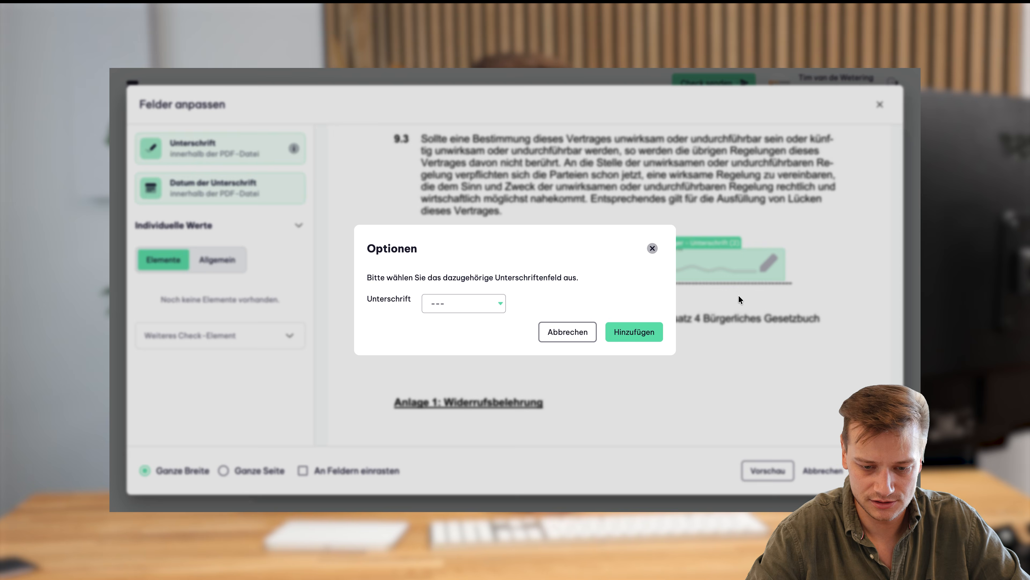
pyautogui.click(454, 302)
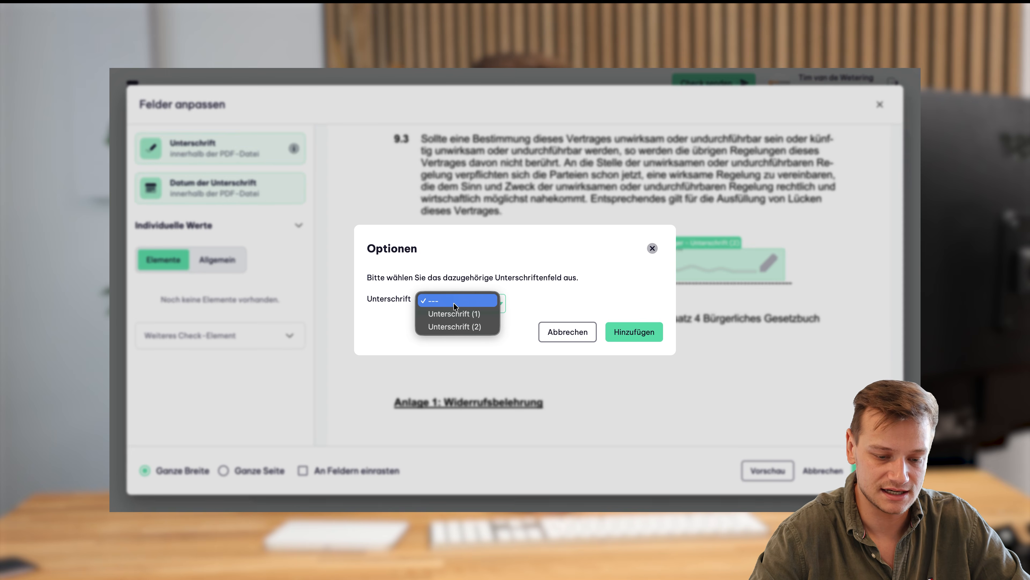
pyautogui.click(468, 326)
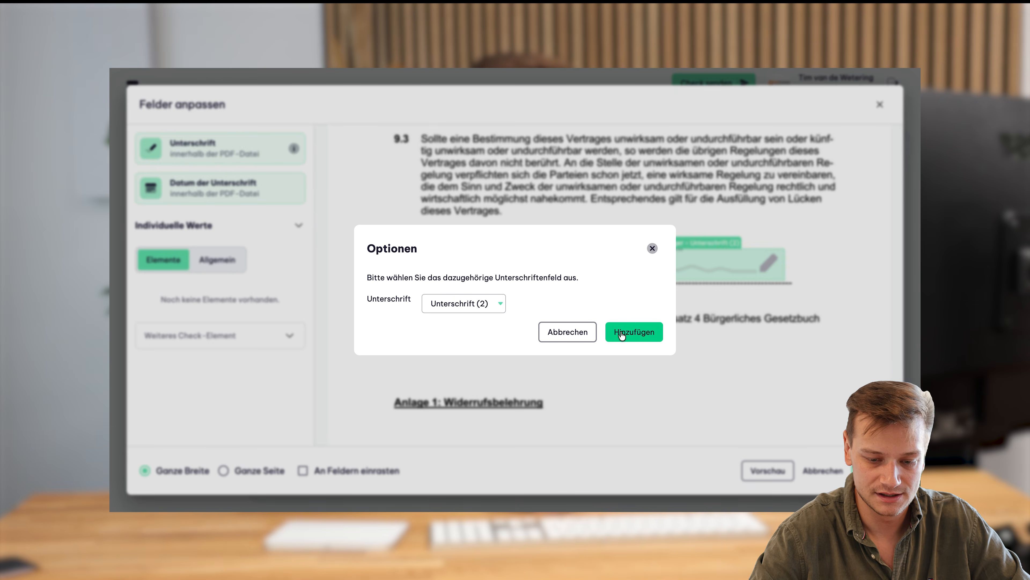
pyautogui.click(631, 332)
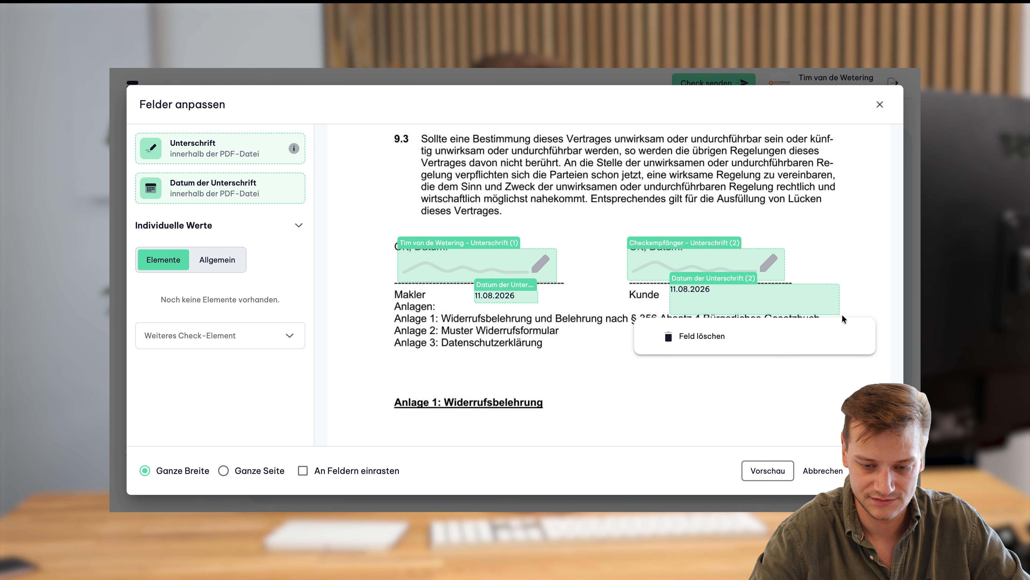
pyautogui.moveTo(847, 307); pyautogui.dragTo(725, 302)
pyautogui.click(694, 435)
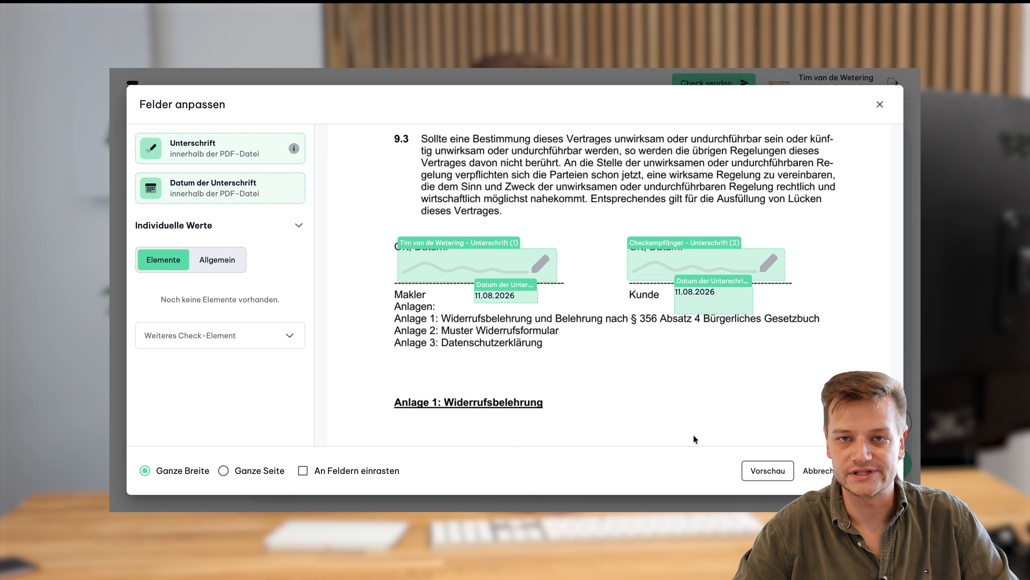
# Preview the PDF, check the signature and date fields at the end of the contract, and close the preview.
pyautogui.click(771, 472)
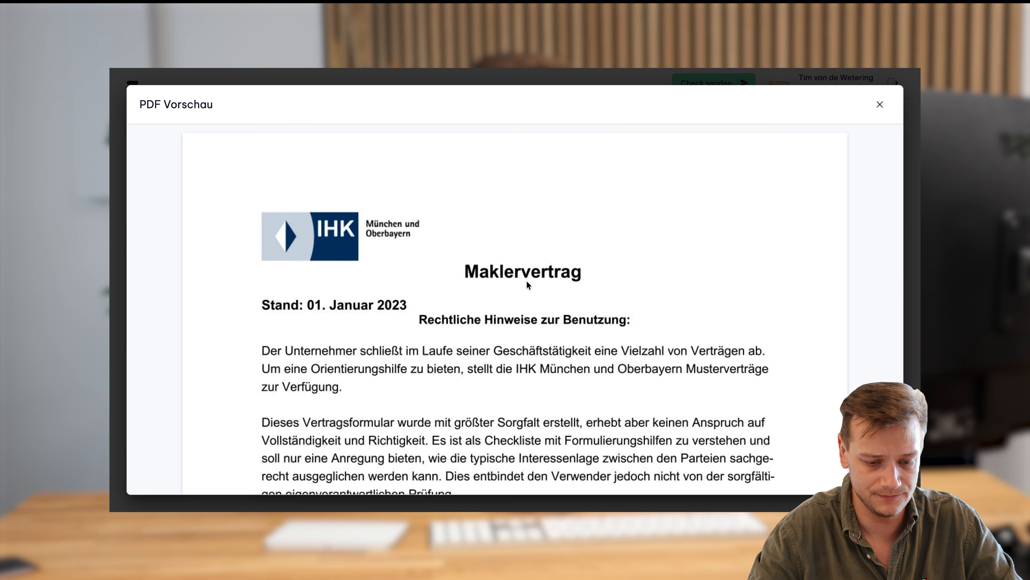
pyautogui.scroll(-5, 601, 269)
pyautogui.scroll(-15, 601, 269)
pyautogui.scroll(1, 601, 269)
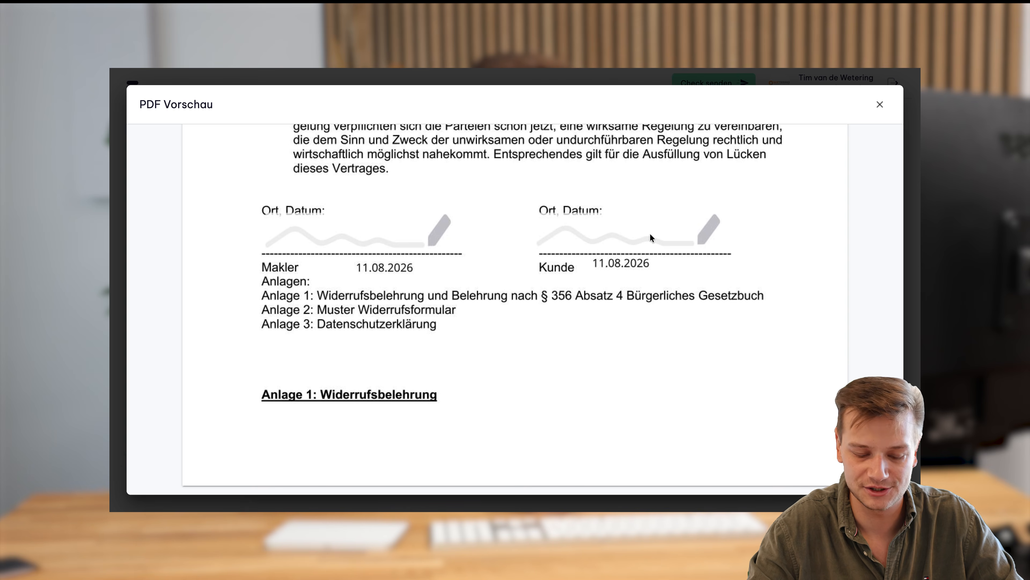
pyautogui.click(879, 105)
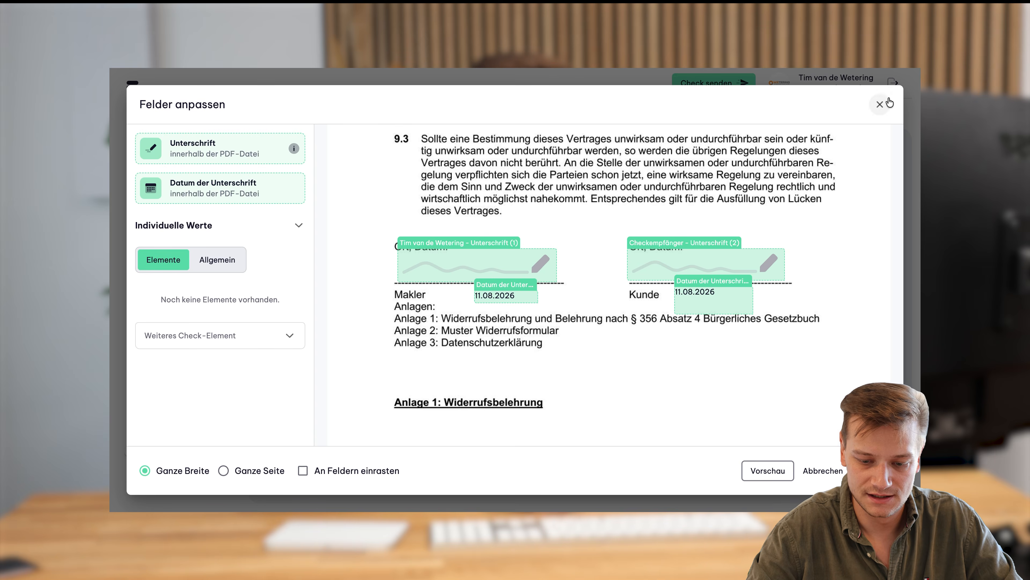
# Save the PDF field layout and title the PDF-Editor element "Maklermandat".
pyautogui.click(871, 470)
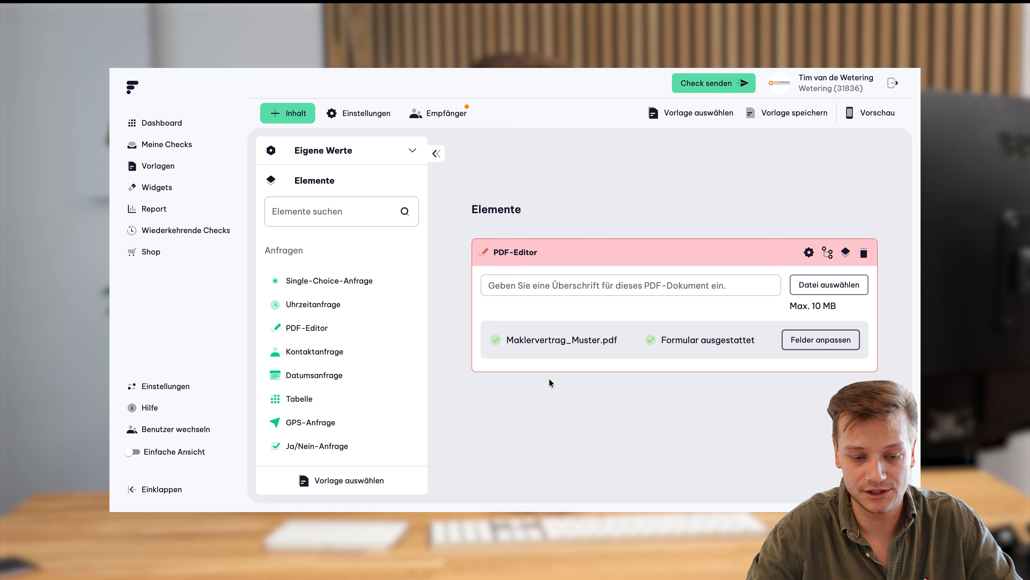
pyautogui.click(554, 292)
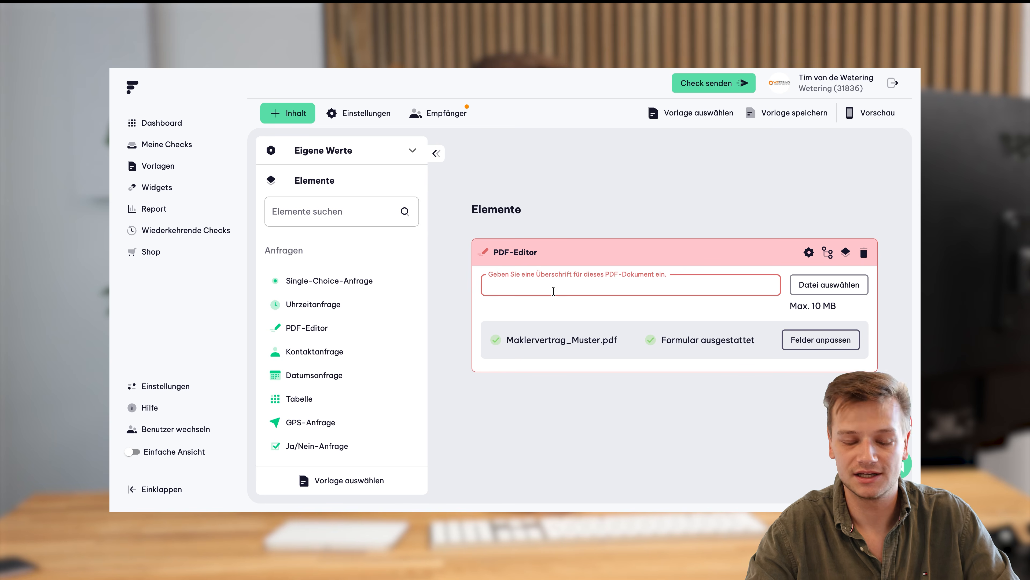
pyautogui.write('Maklermandat')
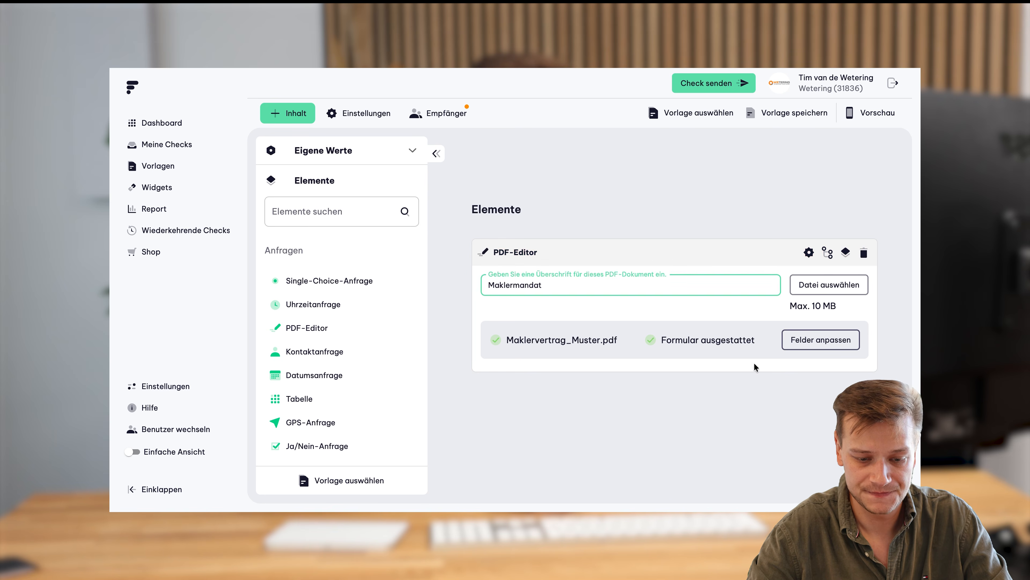
pyautogui.click(769, 411)
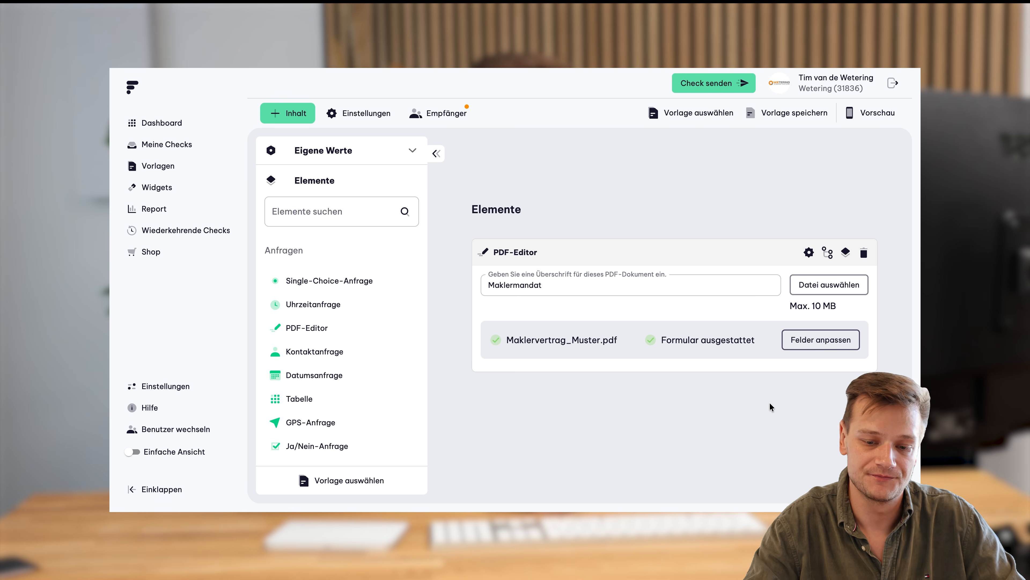
# Open the preview of the check.
pyautogui.click(876, 115)
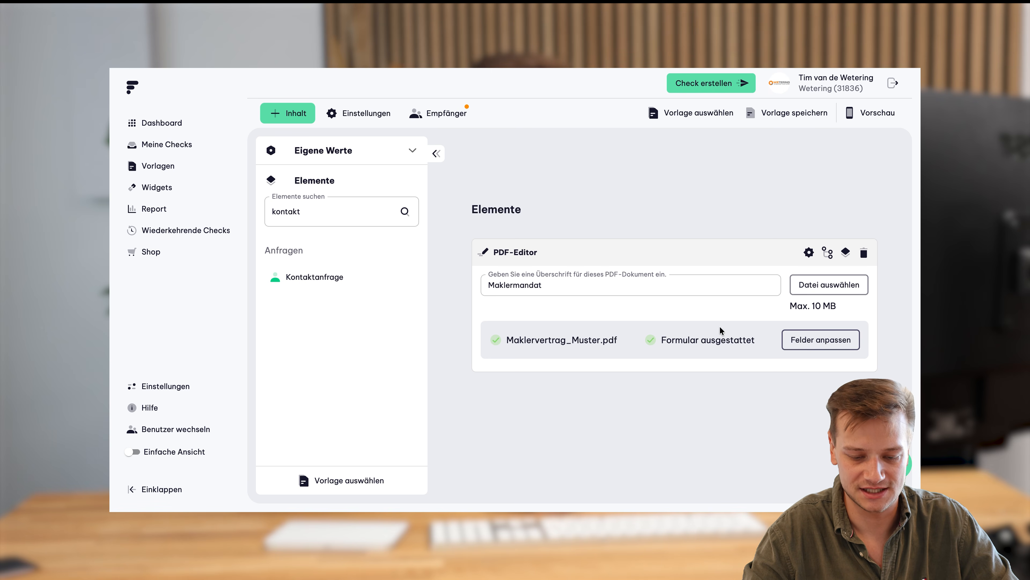
# Reopen the contract's field editor and place a third signature field below the customer's signature date field.
pyautogui.click(824, 351)
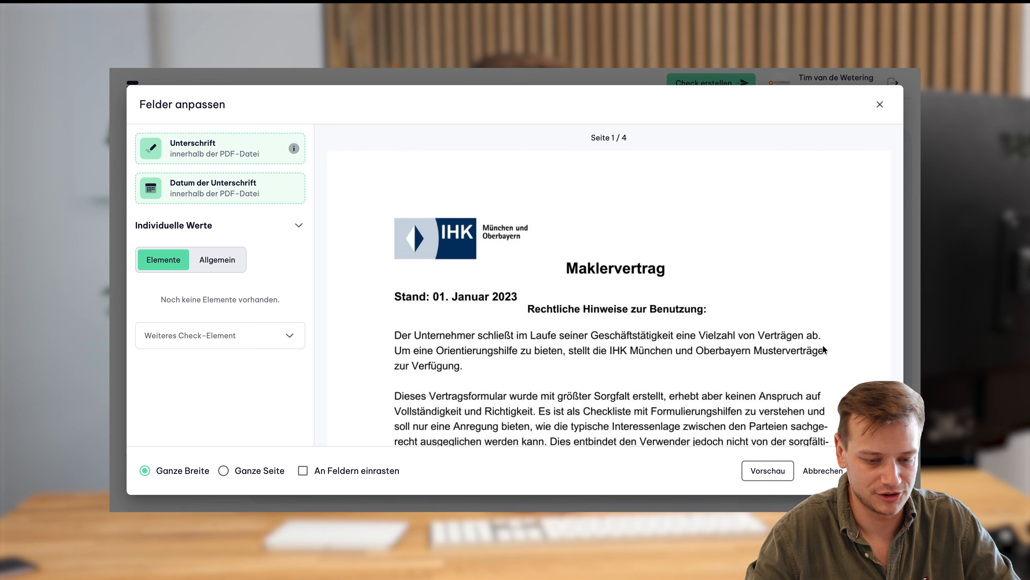
pyautogui.scroll(-10, 472, 301)
pyautogui.scroll(-10, 473, 301)
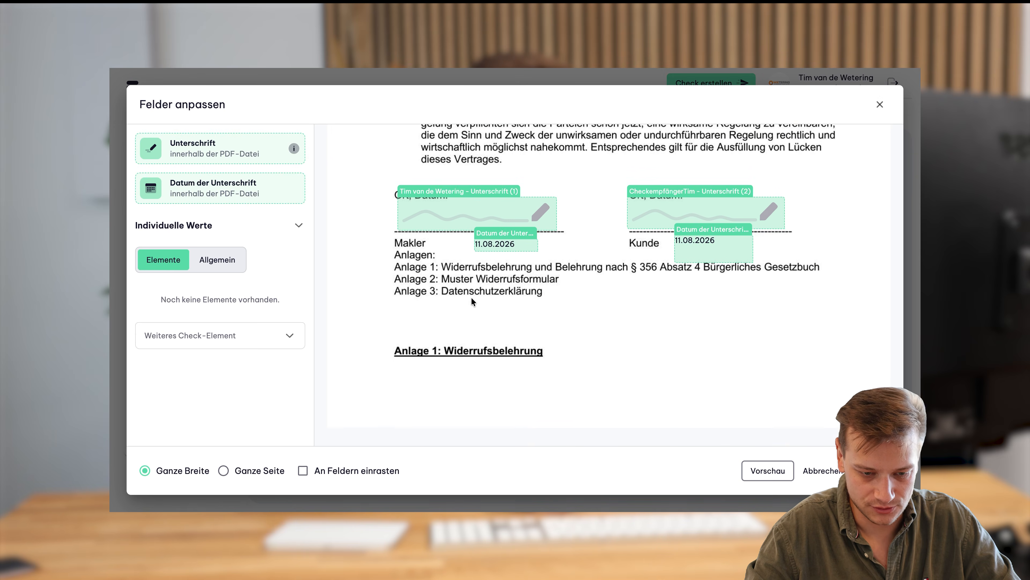
pyautogui.scroll(1, 499, 252)
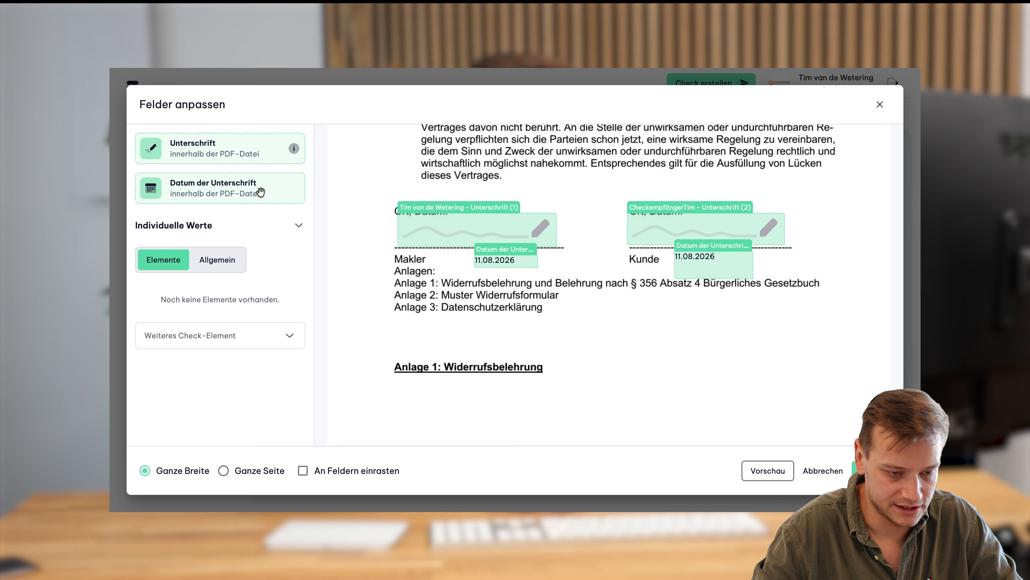
pyautogui.moveTo(194, 186); pyautogui.dragTo(243, 191)
pyautogui.moveTo(210, 153); pyautogui.dragTo(730, 327)
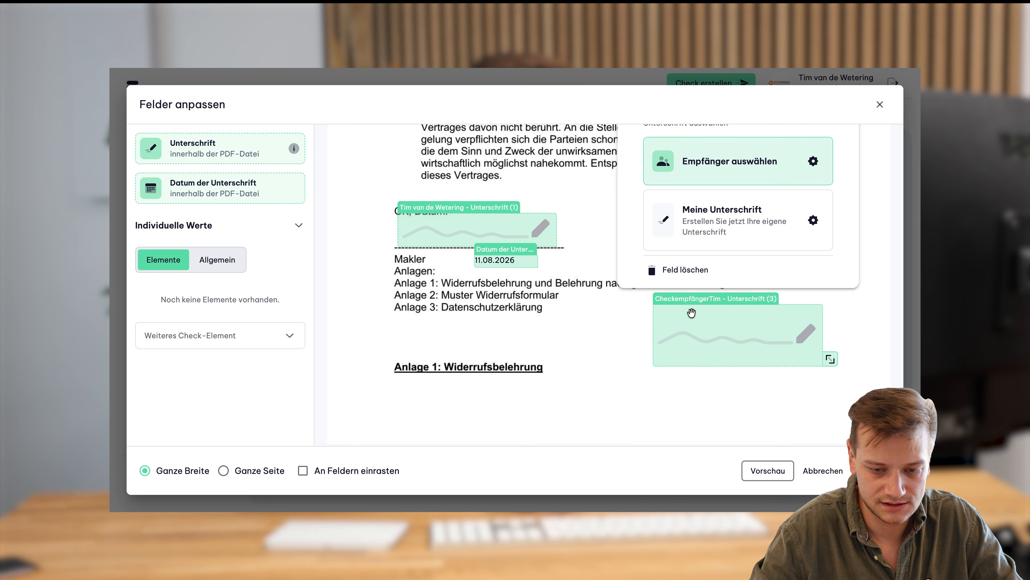
# Examine the external recipient options for the third signature field, including the form for adding a recipient, and cancel the form.
pyautogui.click(698, 162)
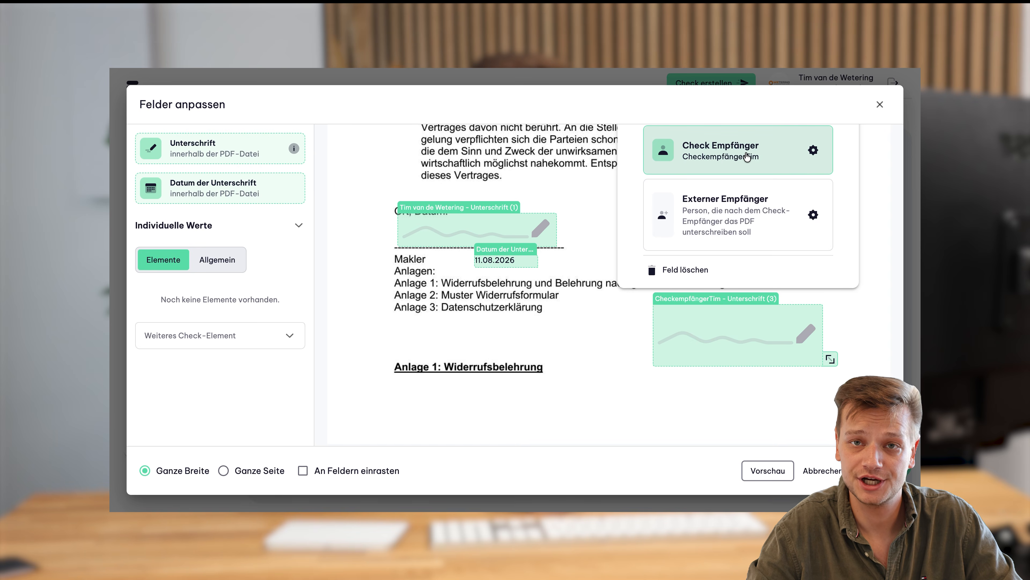
pyautogui.click(729, 214)
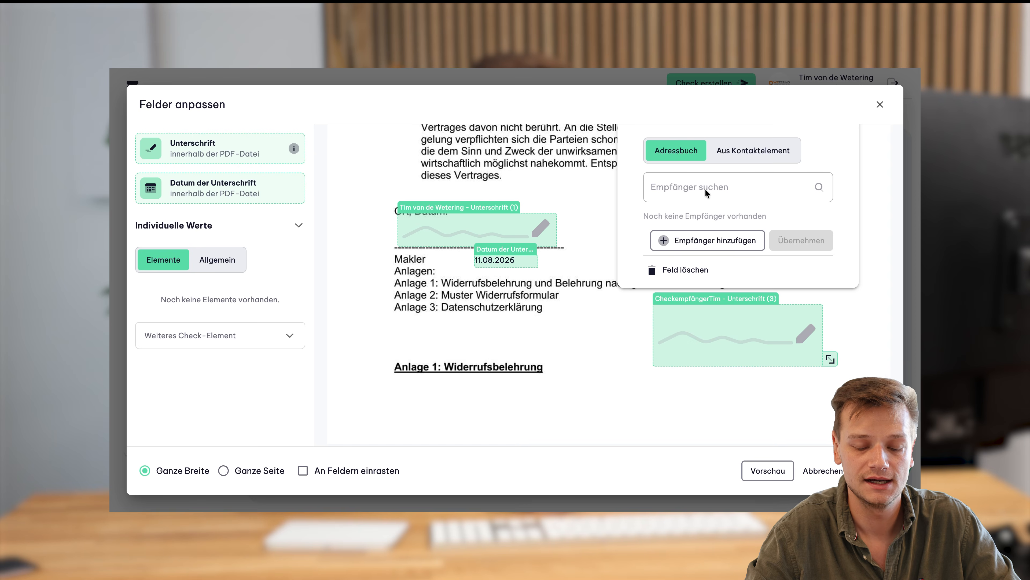
pyautogui.click(714, 242)
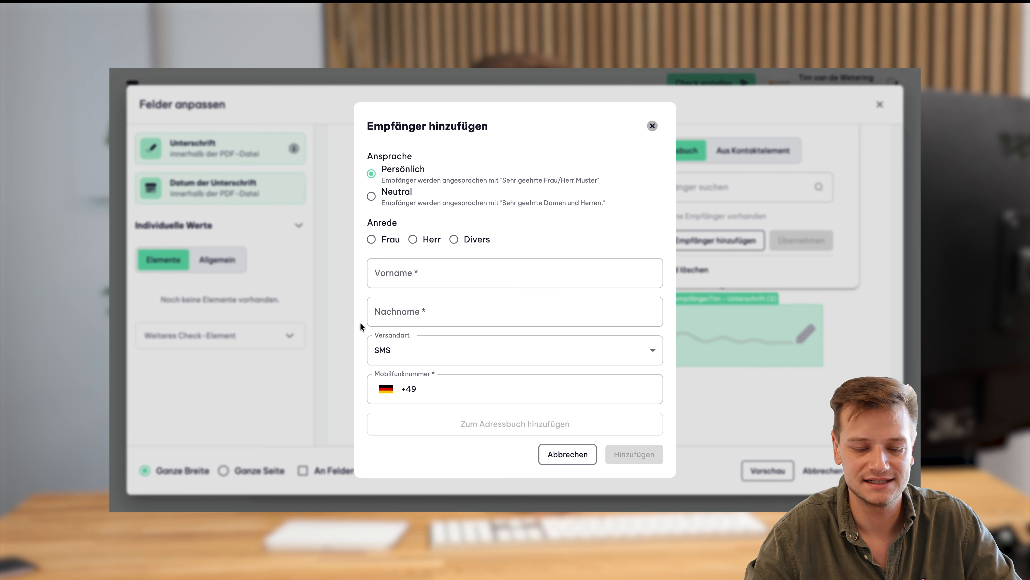
pyautogui.click(585, 451)
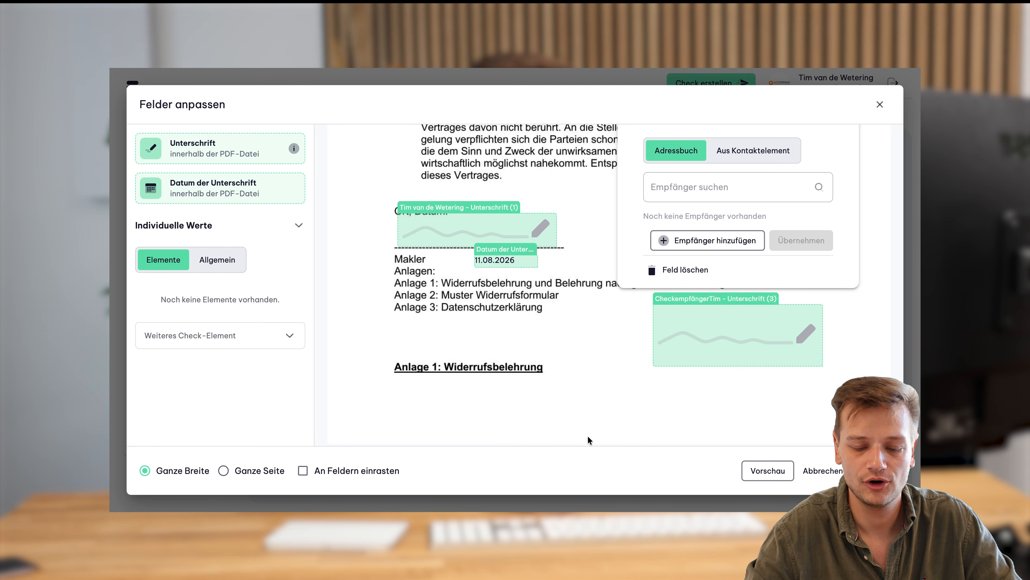
# Save the PDF fields and add a Kontaktanfrage element above the PDF-Editor, titled "Kontakdaten Ihrer Frau".
pyautogui.click(871, 470)
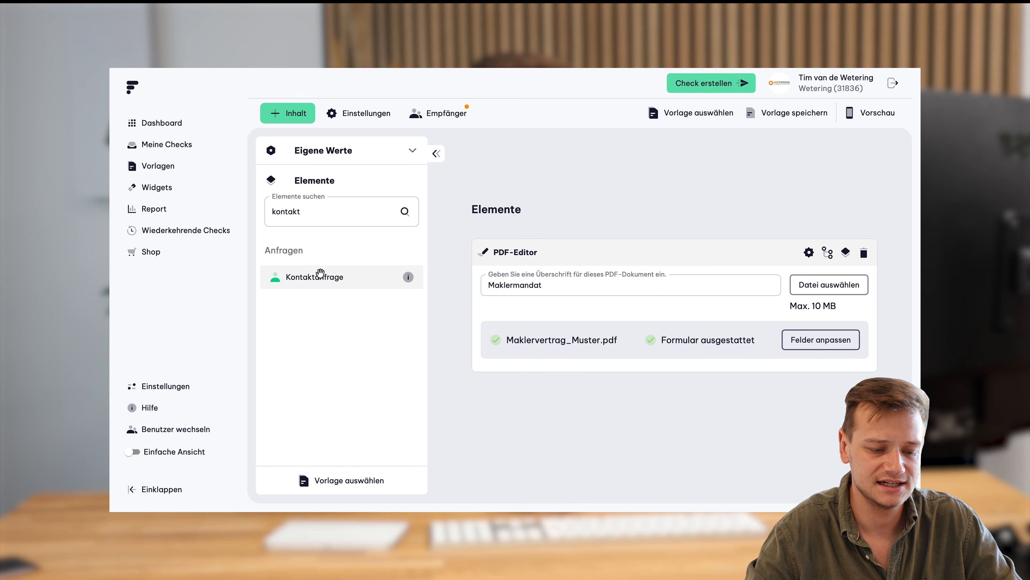
pyautogui.moveTo(302, 277); pyautogui.dragTo(578, 228)
pyautogui.scroll(-3, 671, 255)
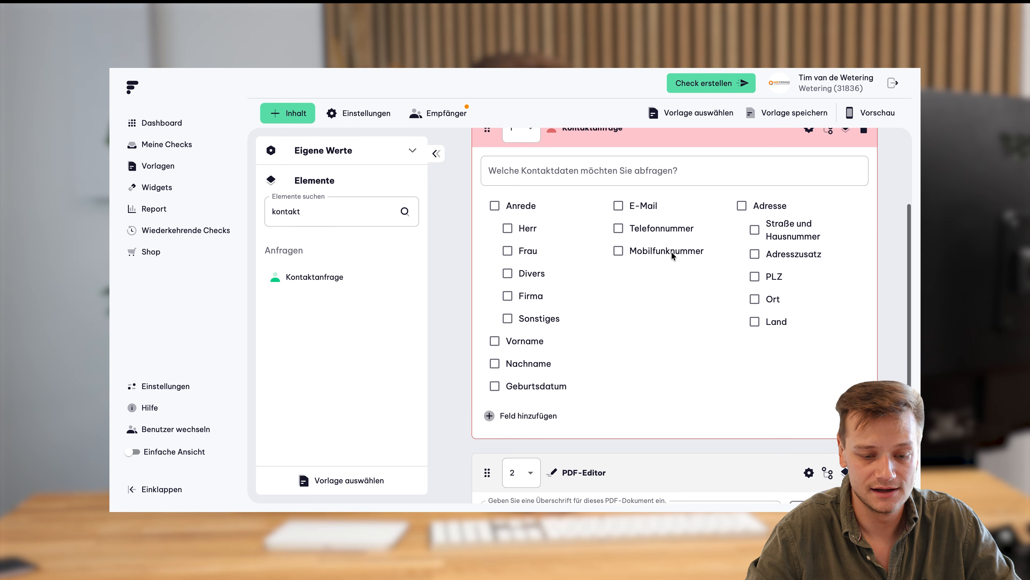
pyautogui.click(553, 172)
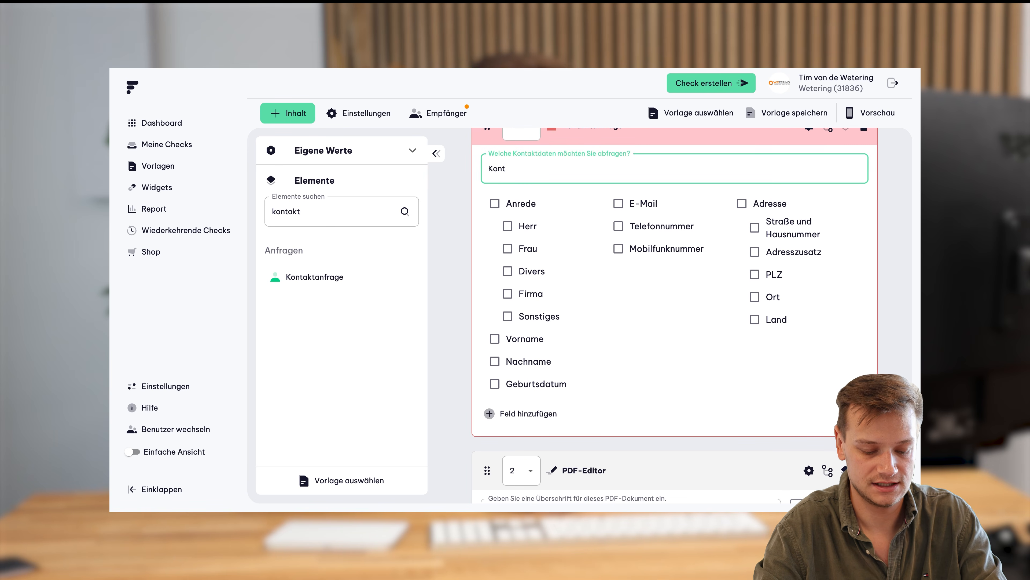
pyautogui.write('da')
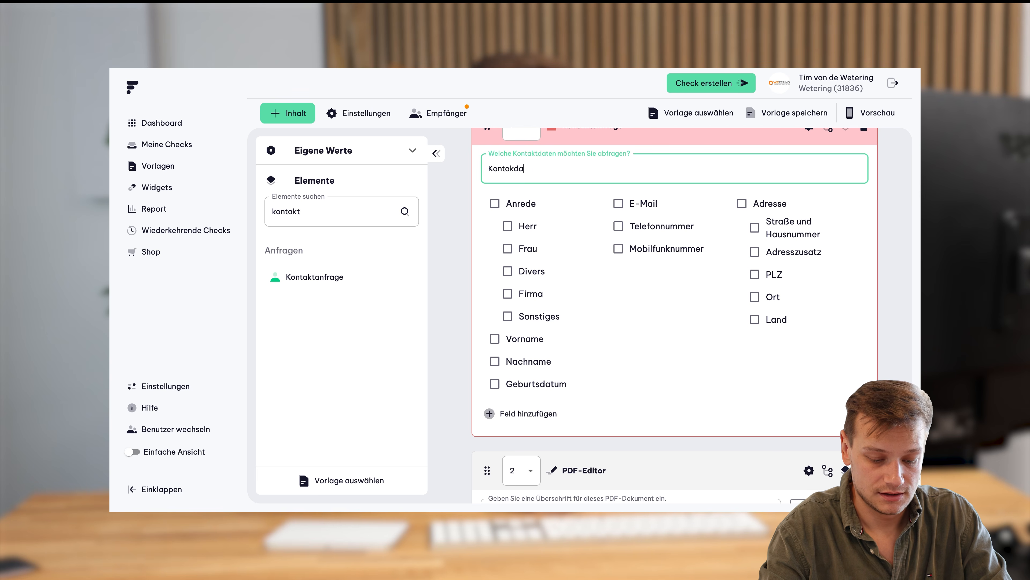
pyautogui.write('ten Ihrer Frau')
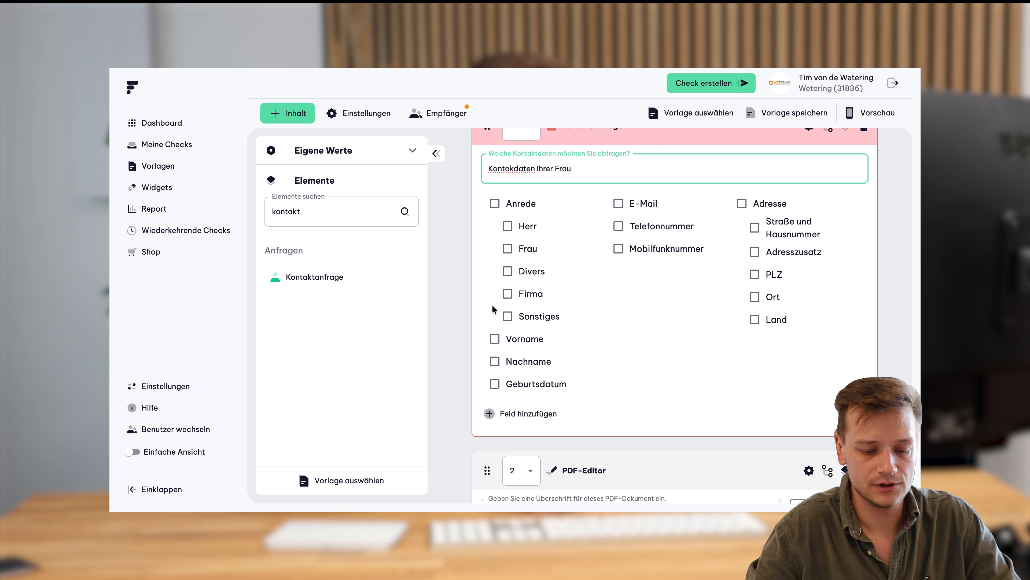
# Request Anrede with all its options, Vorname, Nachname, E-Mail and Telefonnummer in the Kontaktanfrage element.
pyautogui.click(494, 205)
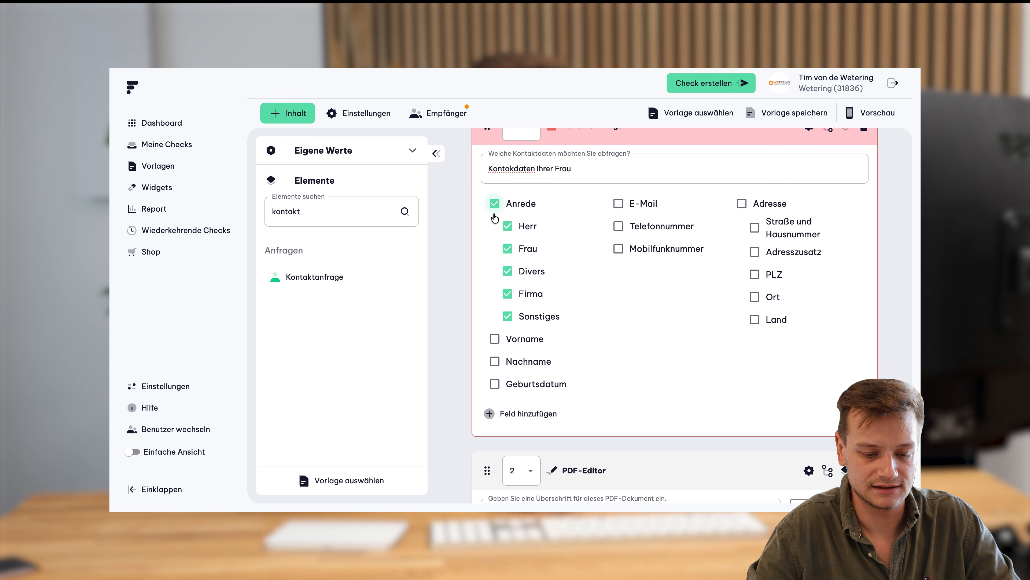
pyautogui.click(494, 339)
pyautogui.click(495, 362)
pyautogui.click(618, 203)
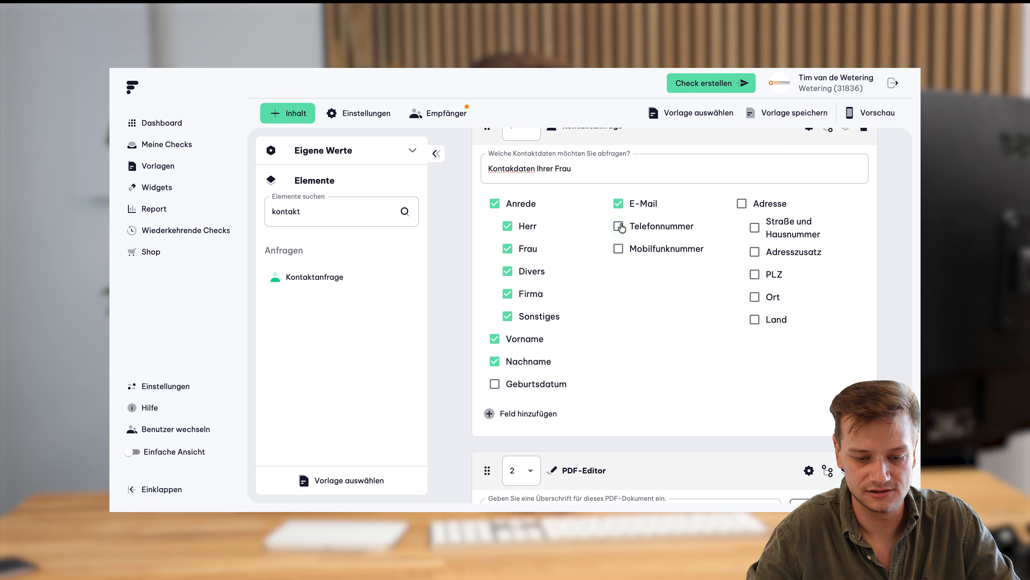
# Assign the third signature field to an external recipient from the contact element "Kontakdaten Ihrer Frau" and save the PDF fields.
pyautogui.scroll(-4, 815, 296)
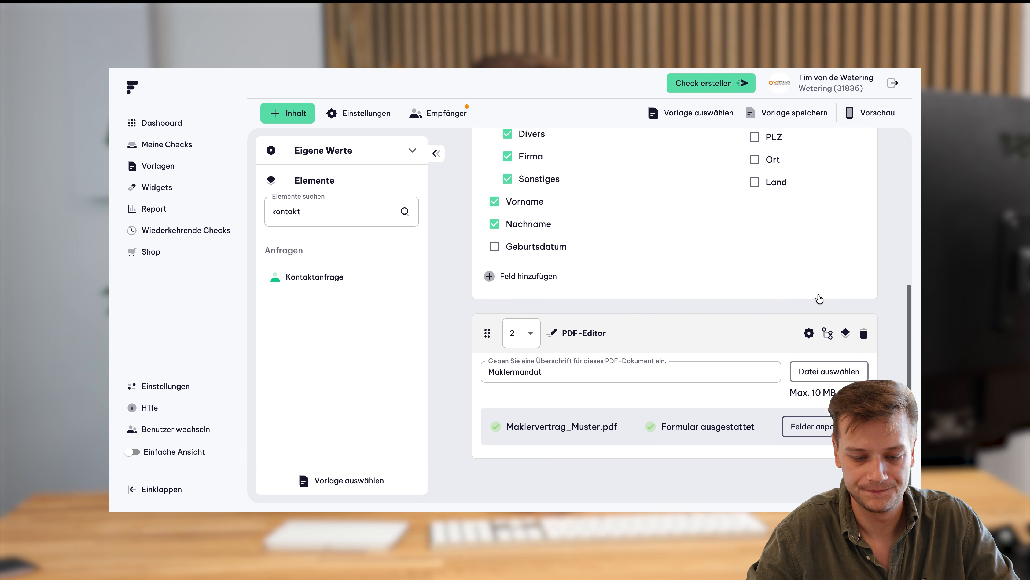
pyautogui.click(812, 429)
pyautogui.scroll(-20, 700, 403)
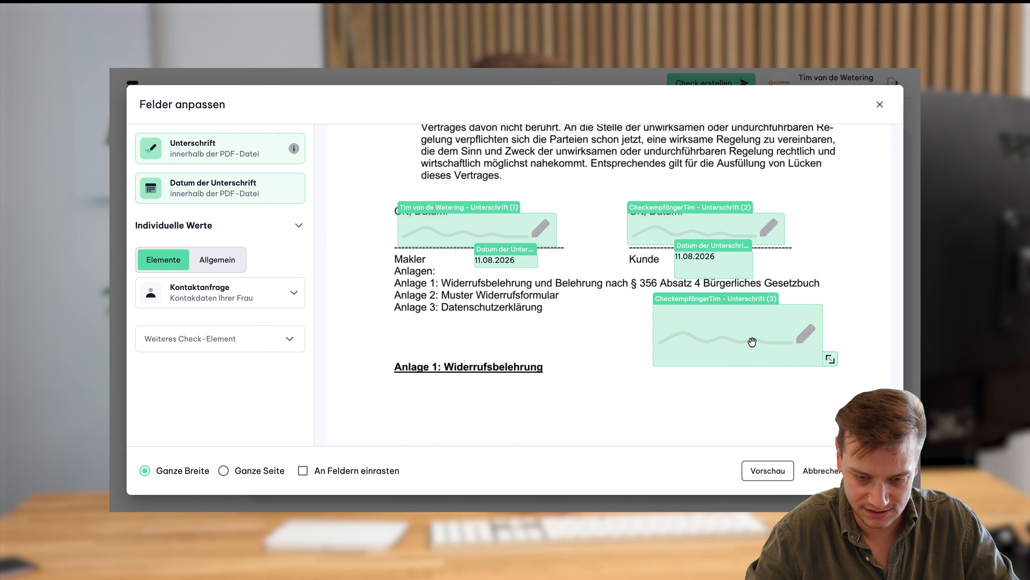
pyautogui.click(703, 319)
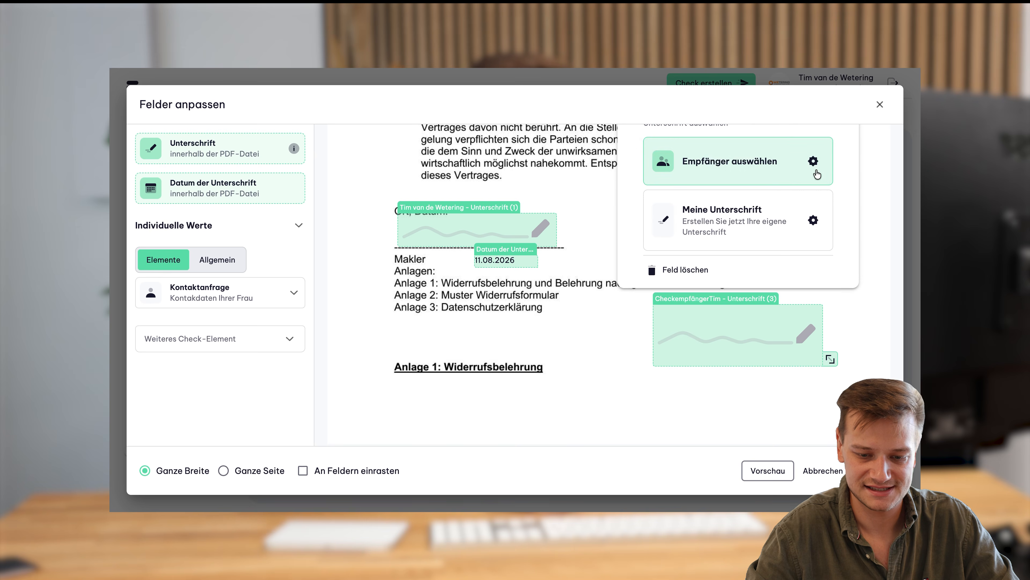
pyautogui.click(715, 164)
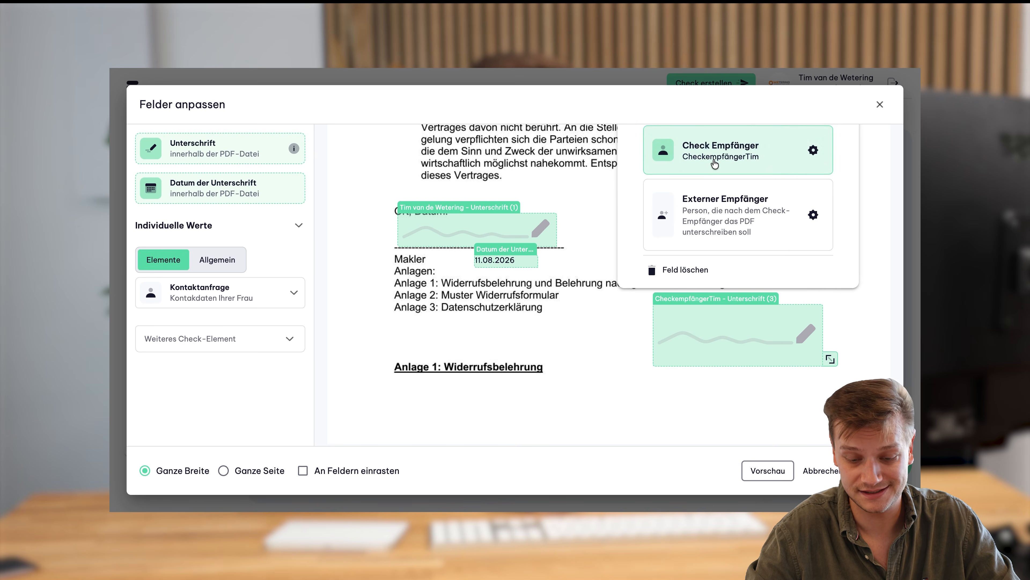
pyautogui.click(707, 219)
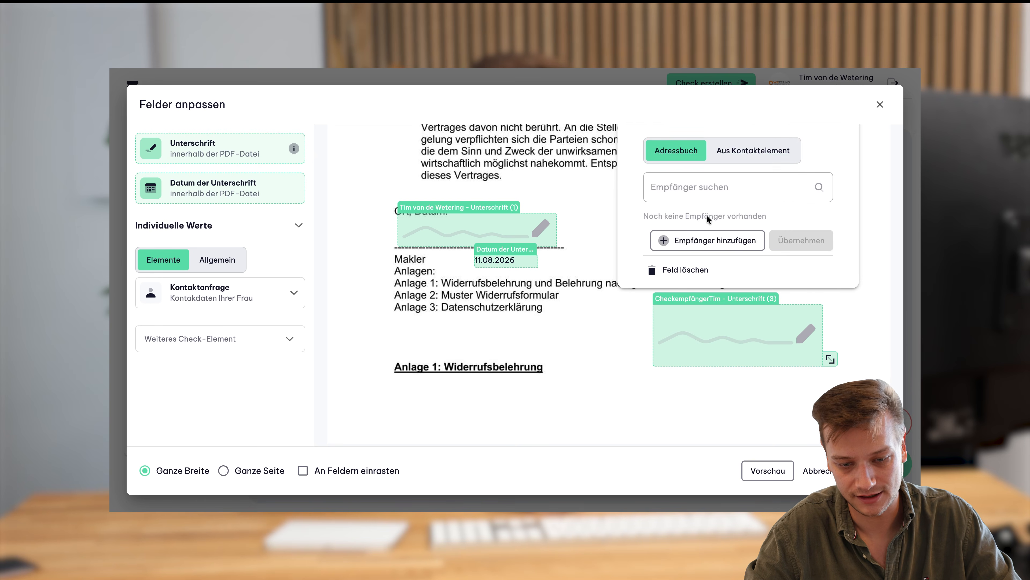
pyautogui.click(759, 153)
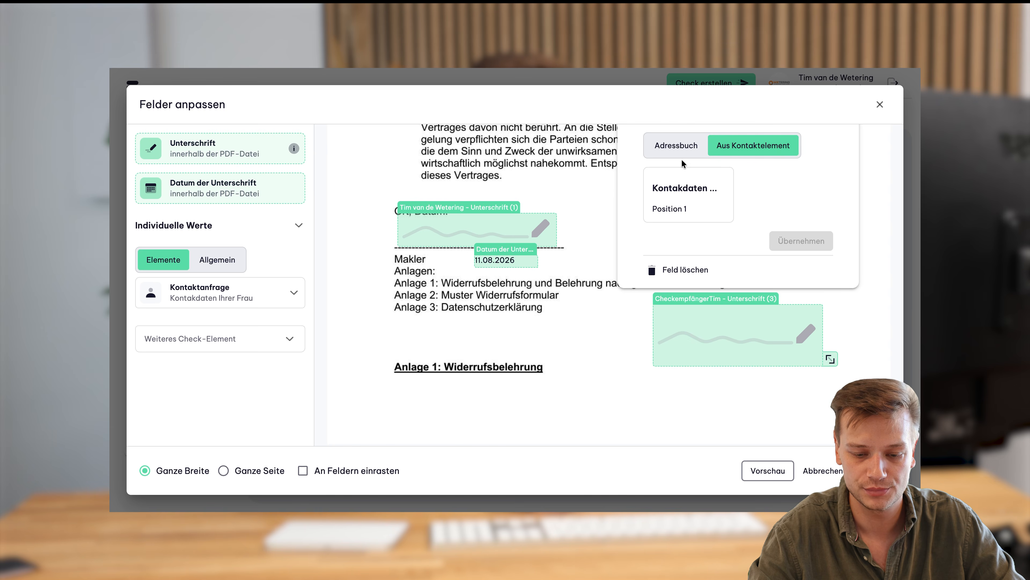
pyautogui.click(680, 203)
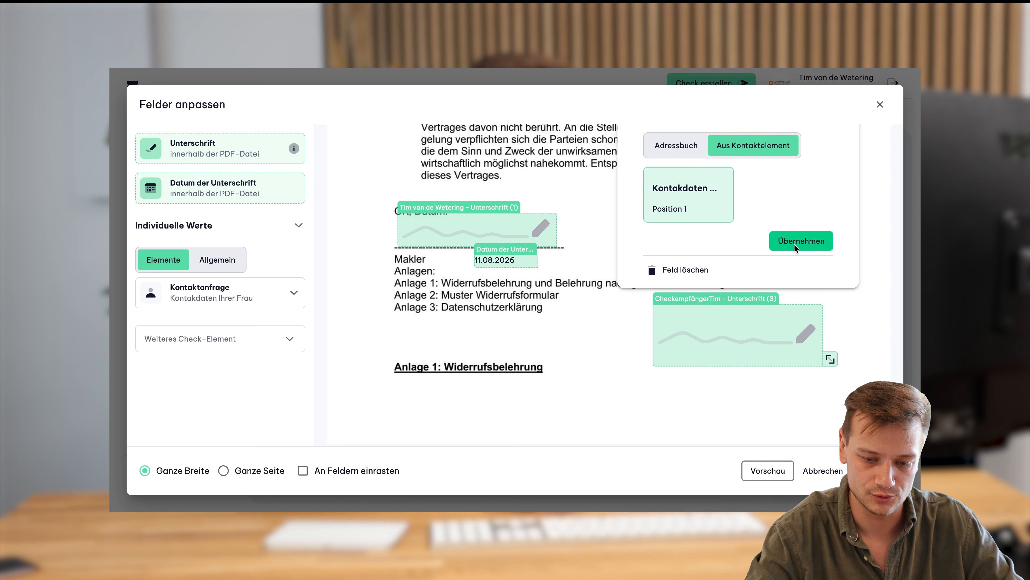
pyautogui.click(794, 244)
pyautogui.click(870, 471)
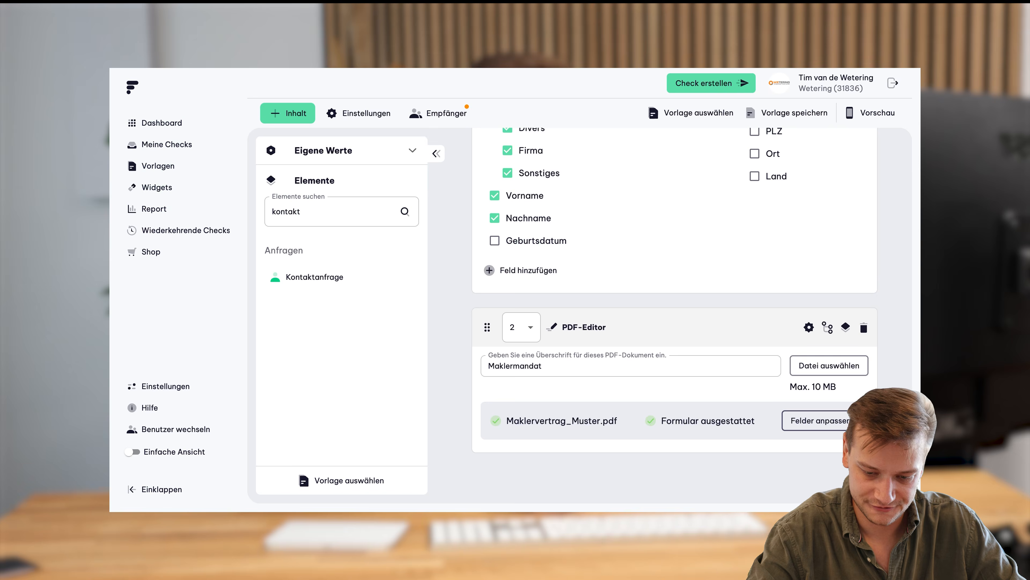
pyautogui.scroll(5, 821, 173)
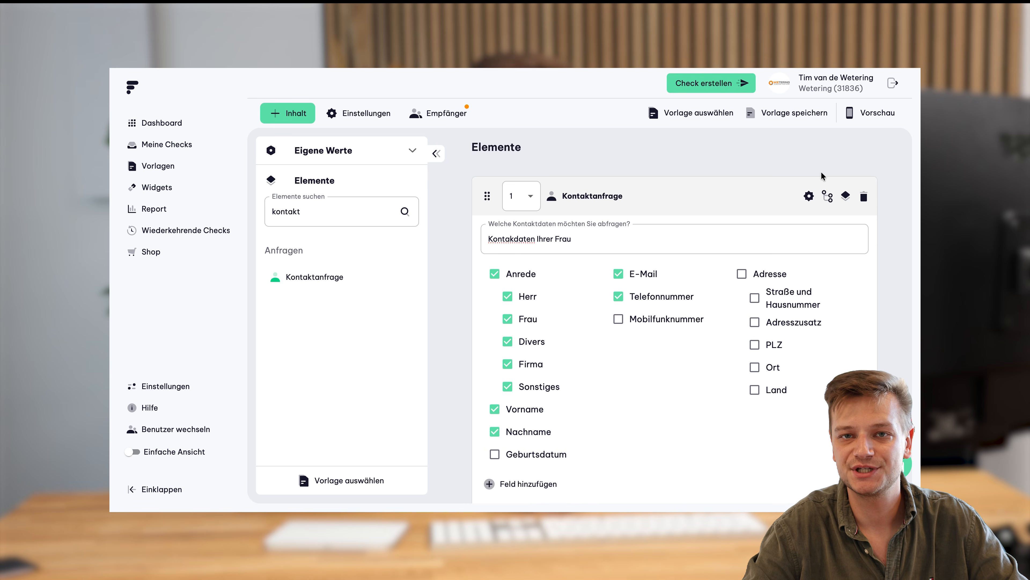